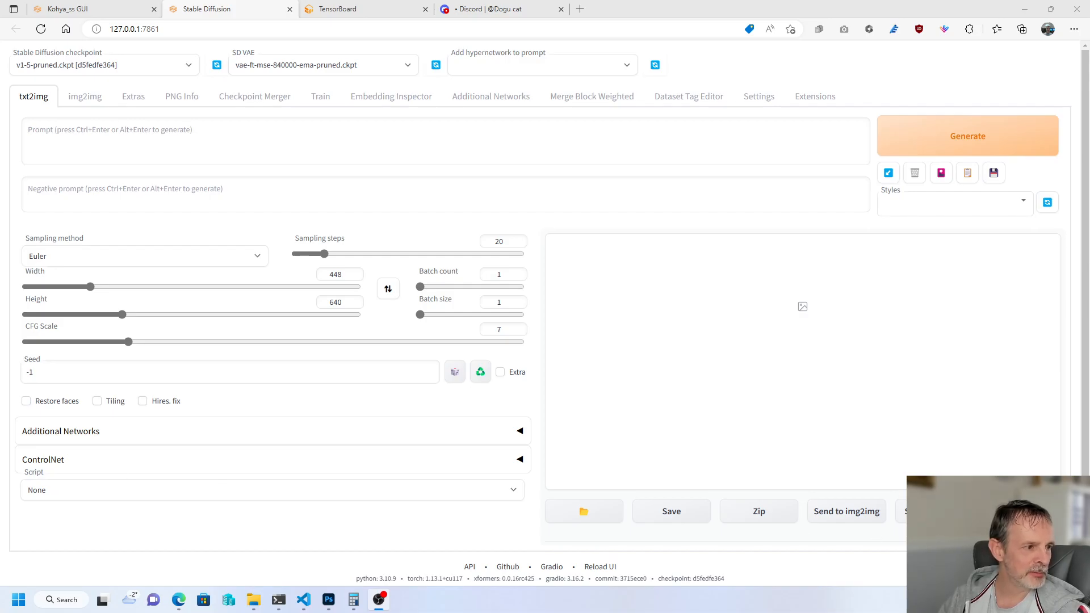
# Load the generation parameters from a previous image into txt2img and remove the model hash override.
pyautogui.moveTo(34, 210); pyautogui.dragTo(214, 134)
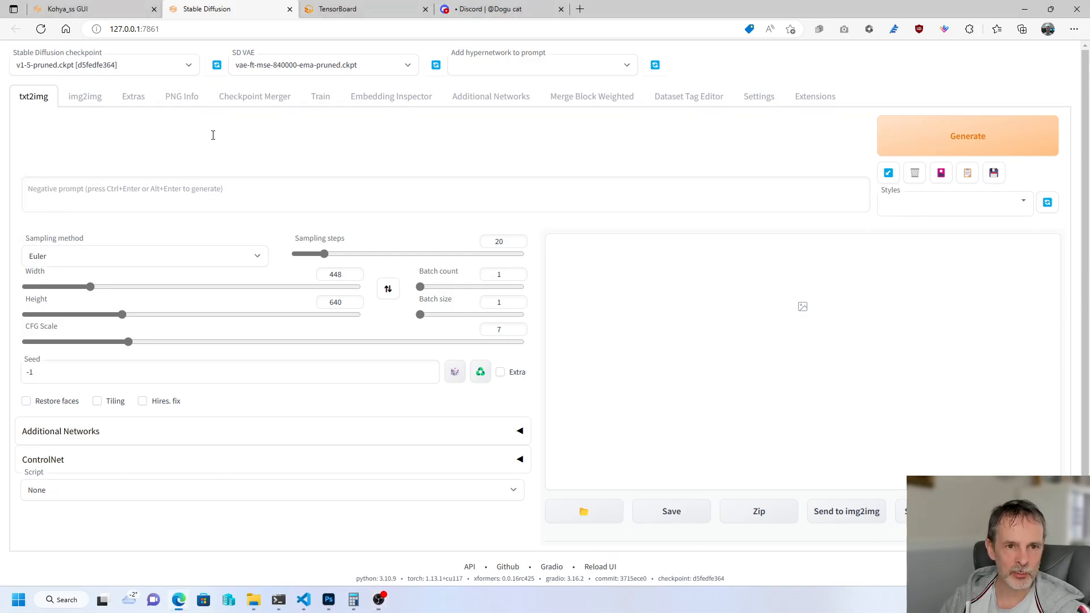
pyautogui.click(888, 174)
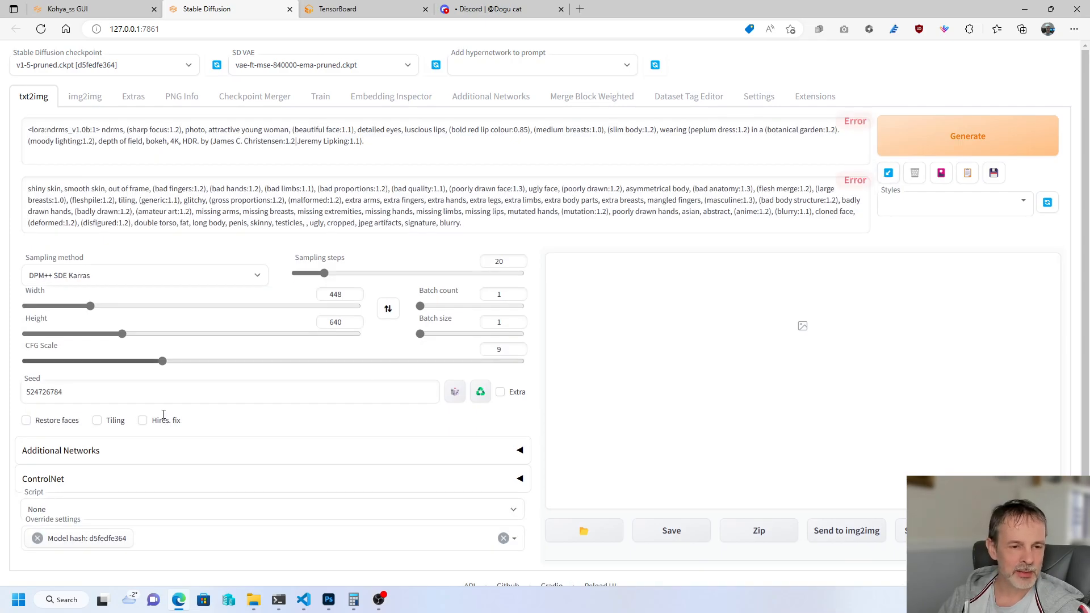
pyautogui.click(37, 538)
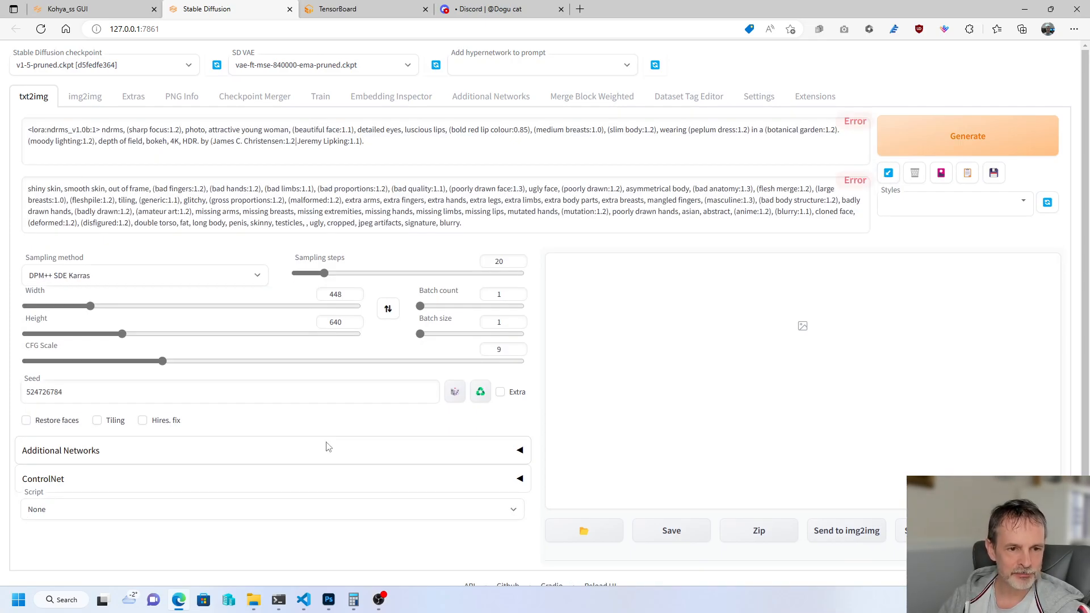
pyautogui.click(519, 450)
pyautogui.click(518, 452)
pyautogui.click(521, 478)
pyautogui.click(521, 479)
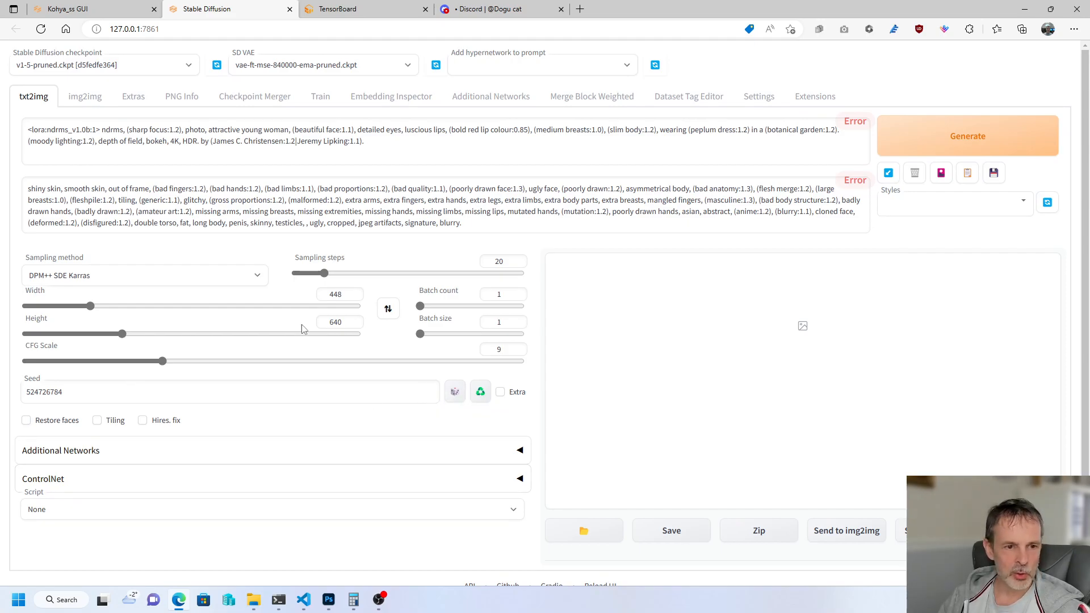
# Generate one image with the random seed value -1, and run another generation with the batch size set to 4.
pyautogui.click(454, 396)
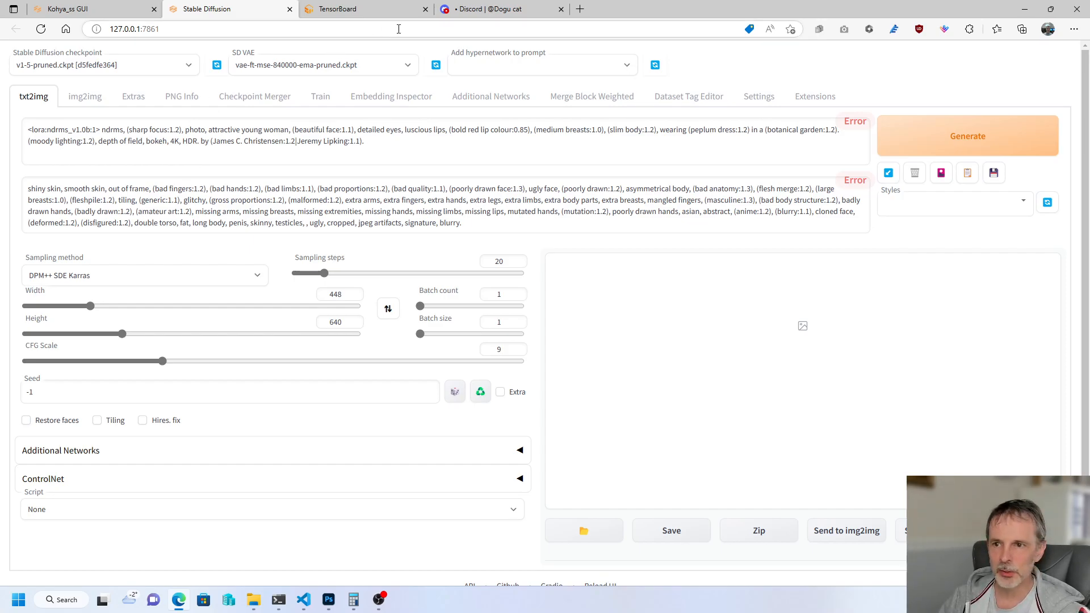
pyautogui.click(929, 151)
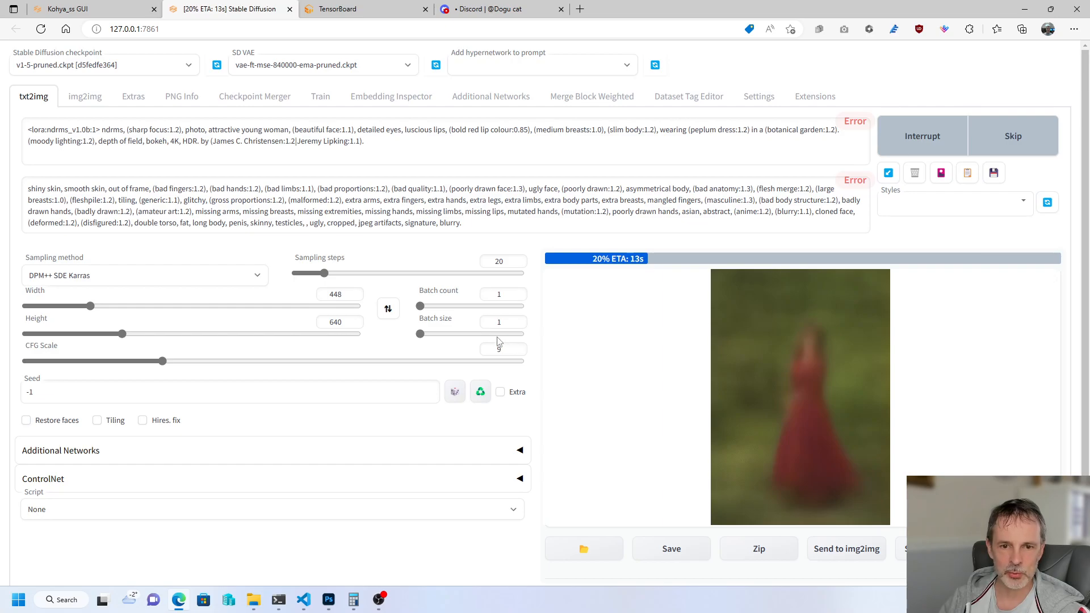
pyautogui.moveTo(421, 335); pyautogui.dragTo(463, 337)
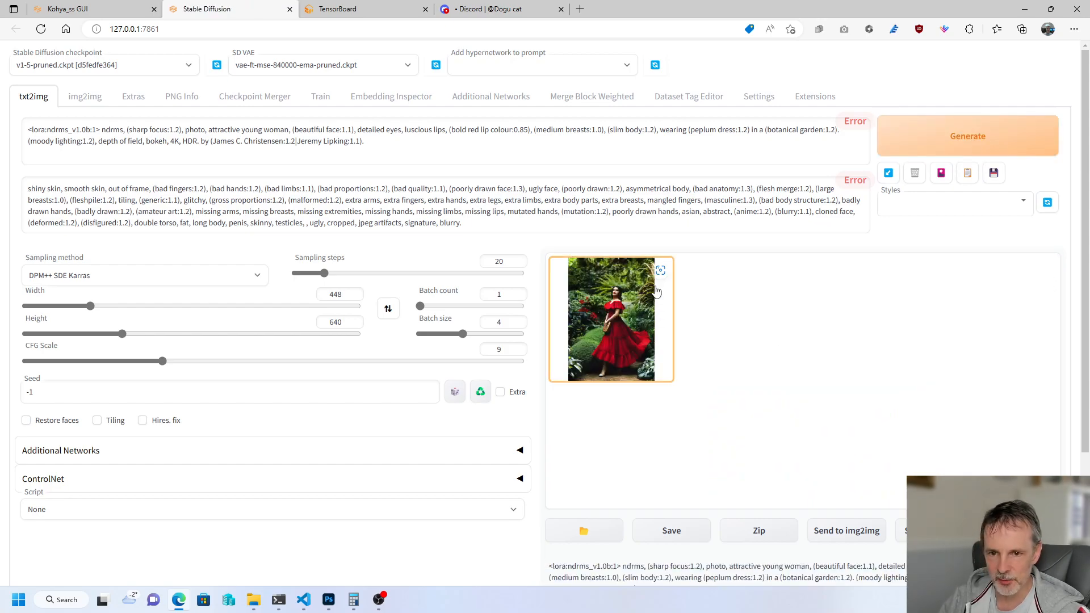
pyautogui.click(925, 150)
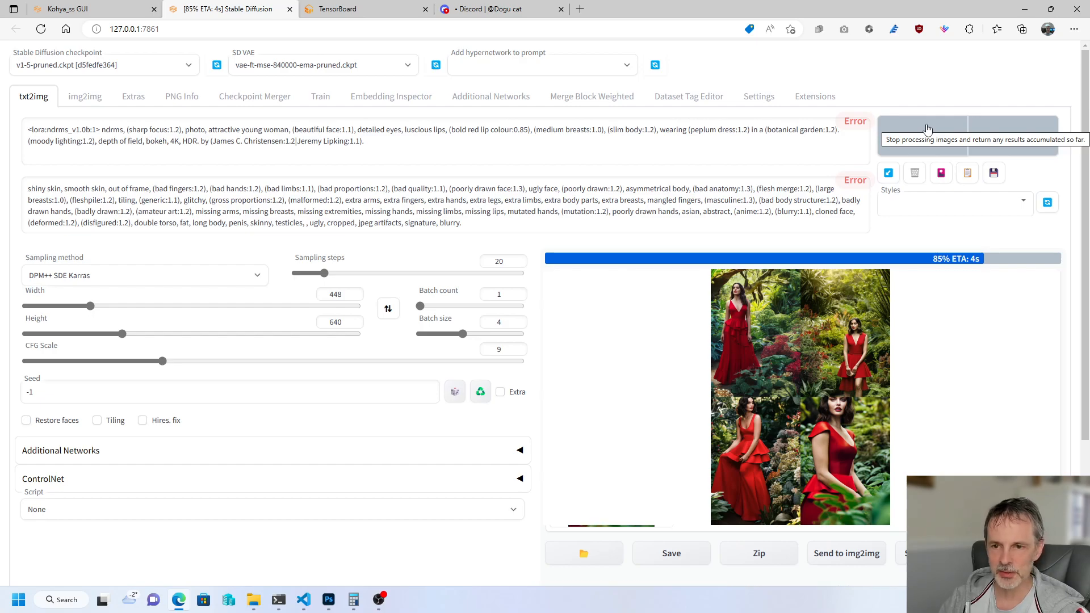
# Review each of the four generated images and their grid at full size, and close the enlarged view.
pyautogui.click(738, 317)
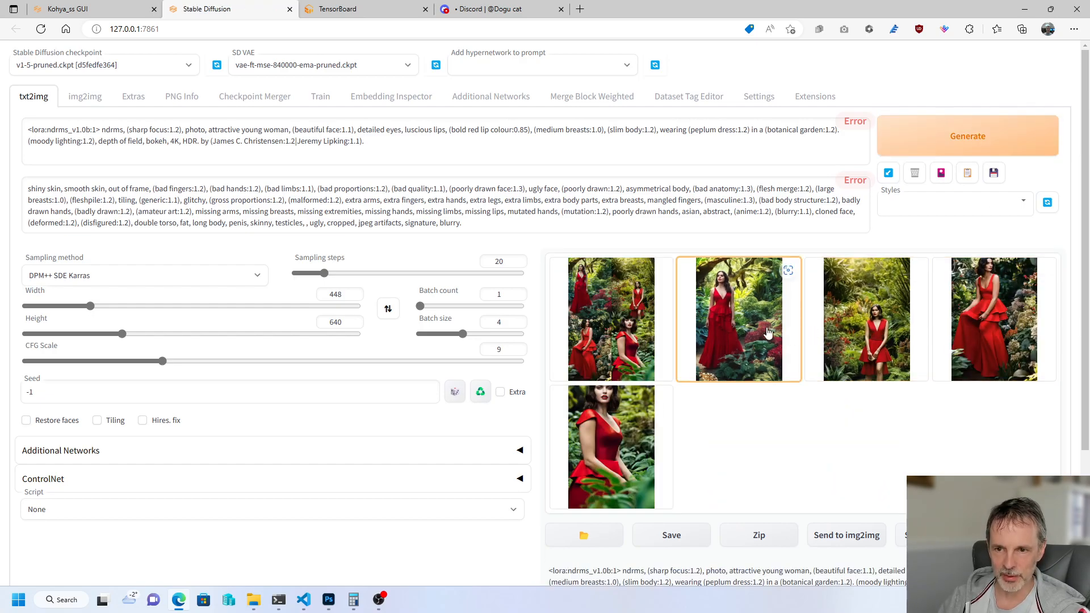
pyautogui.click(767, 326)
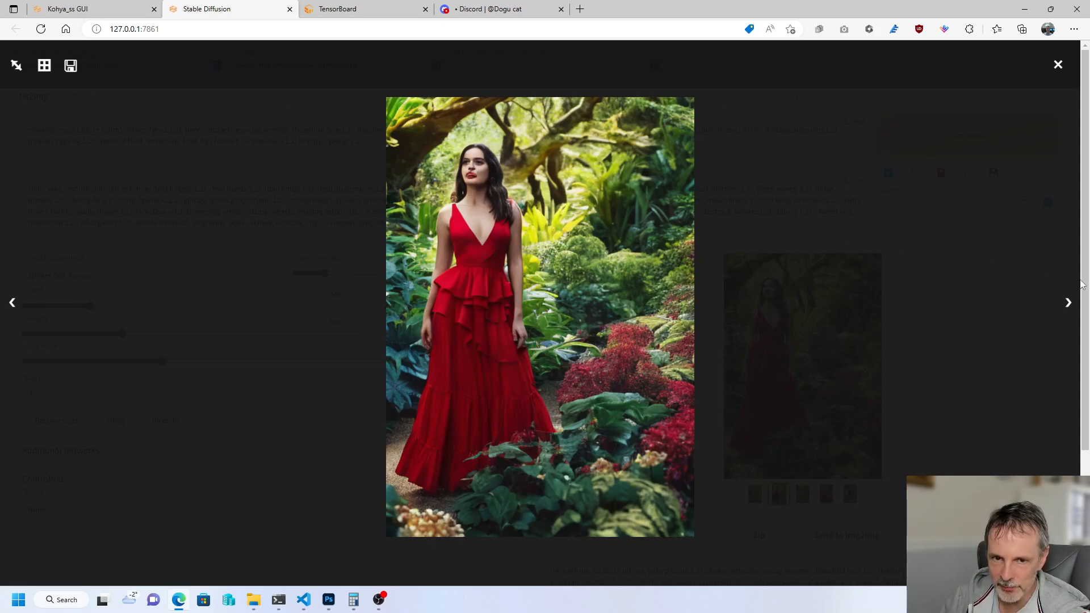
pyautogui.click(1068, 303)
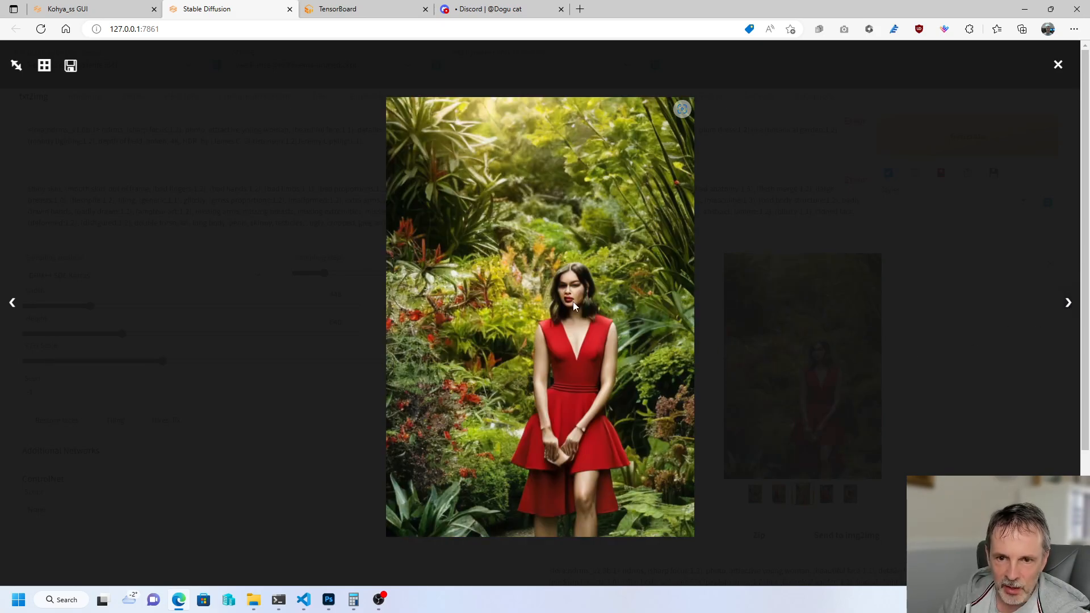
pyautogui.click(1067, 304)
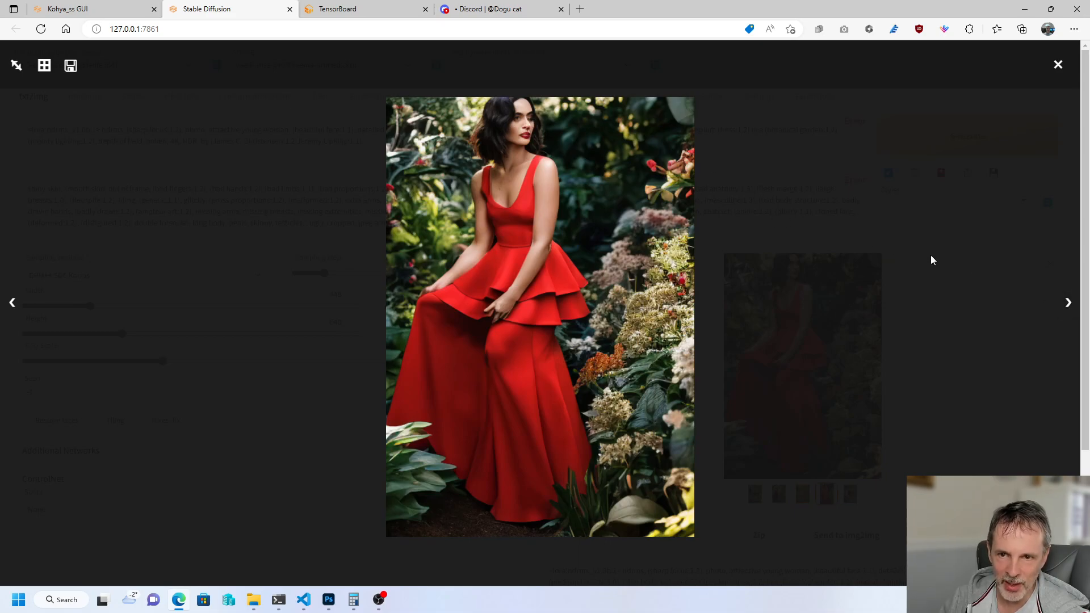
pyautogui.click(1068, 303)
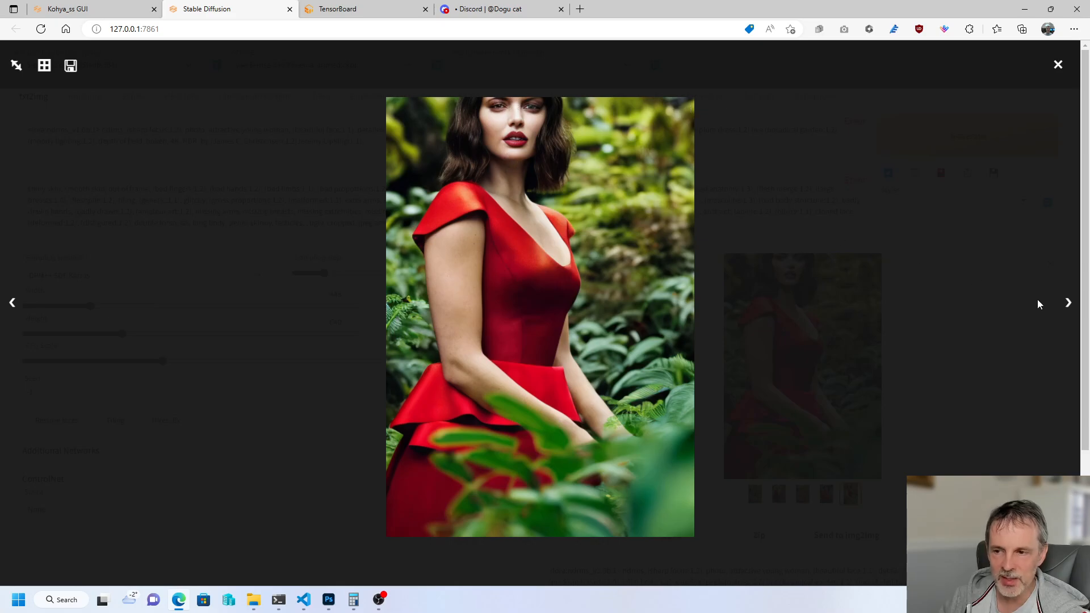
pyautogui.click(1069, 304)
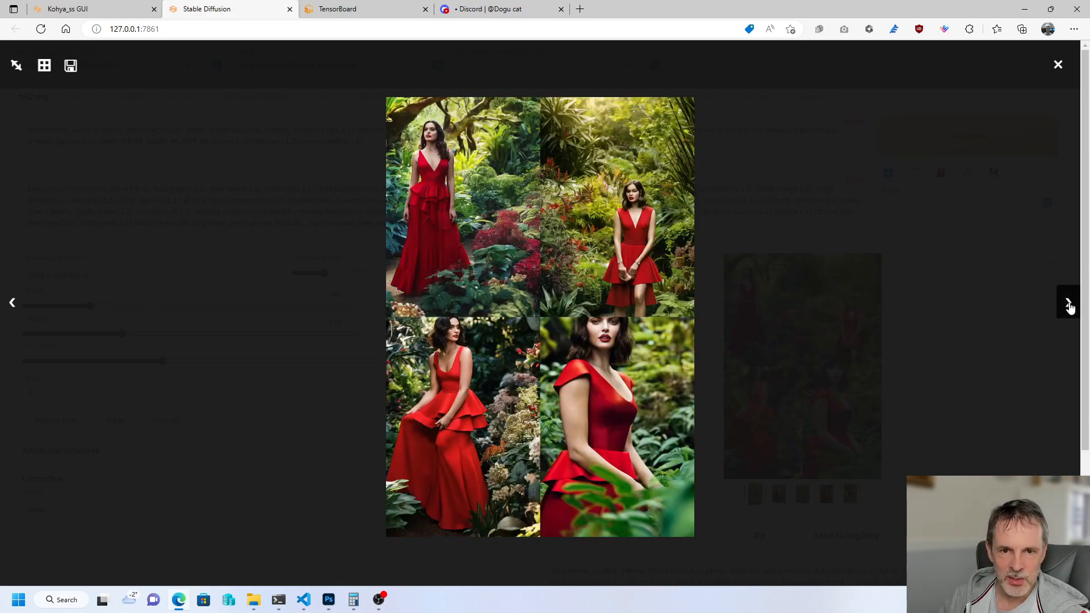
pyautogui.click(1020, 321)
# Send the image of the standing woman in the long red gown to Extras and upscale it by 2 with SwinIR_4x.
pyautogui.click(785, 492)
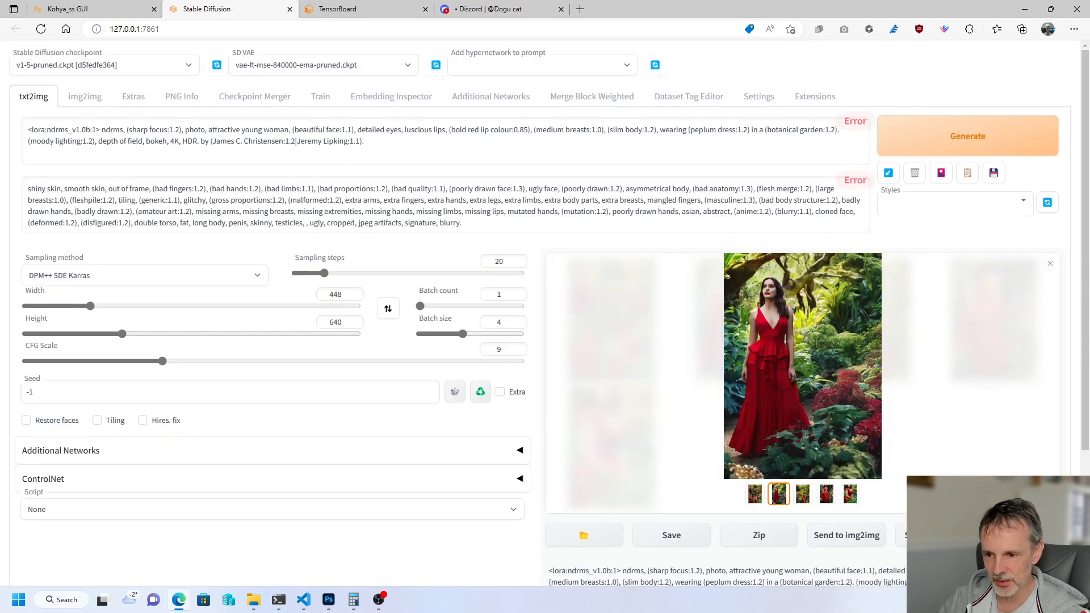
pyautogui.click(934, 535)
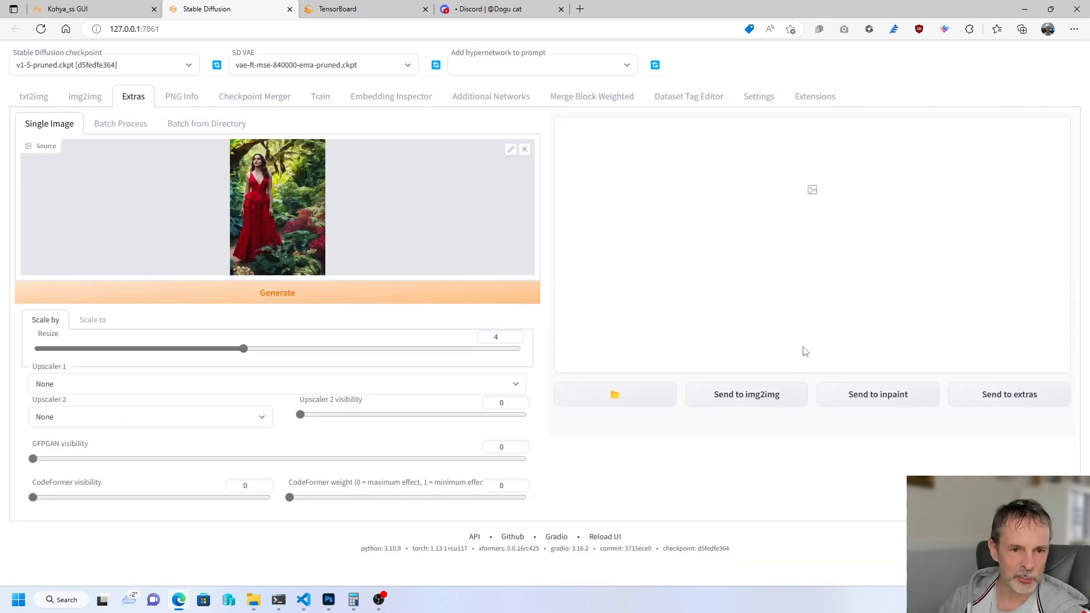
pyautogui.moveTo(252, 351); pyautogui.dragTo(108, 359)
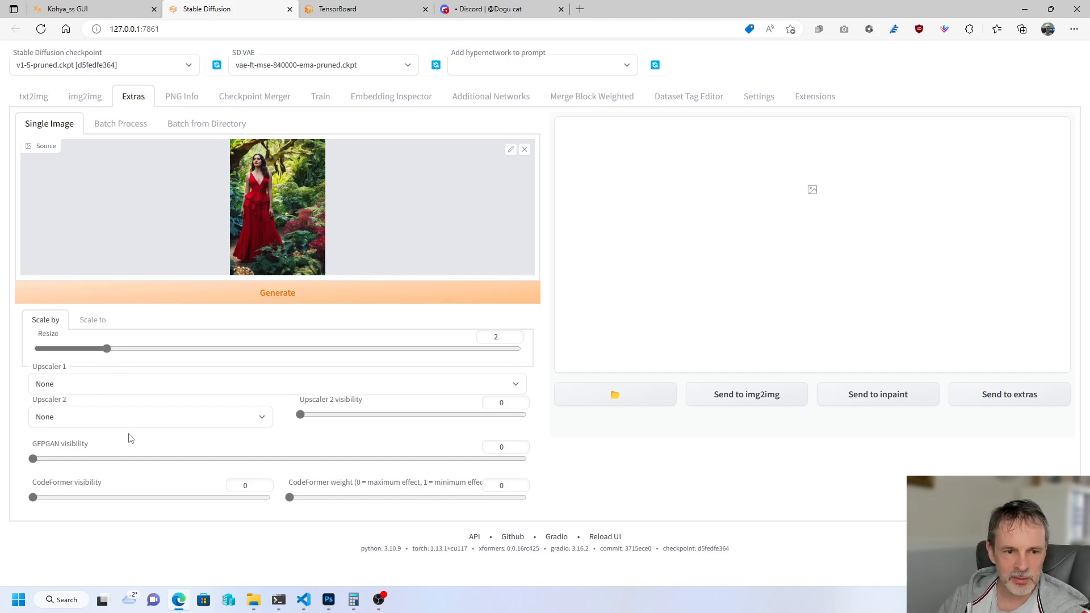
pyautogui.click(164, 385)
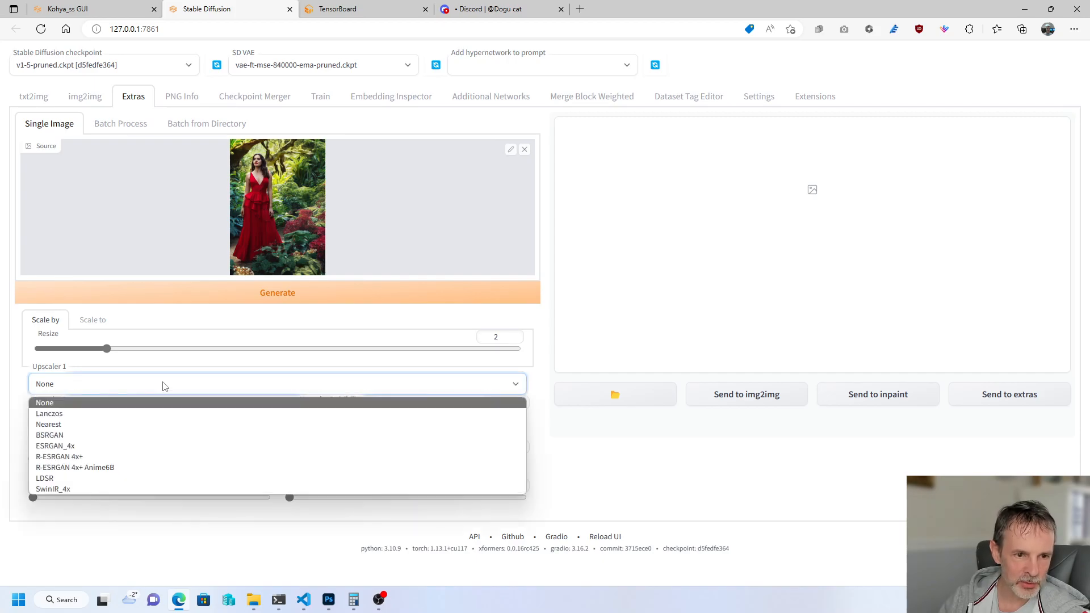
pyautogui.click(137, 488)
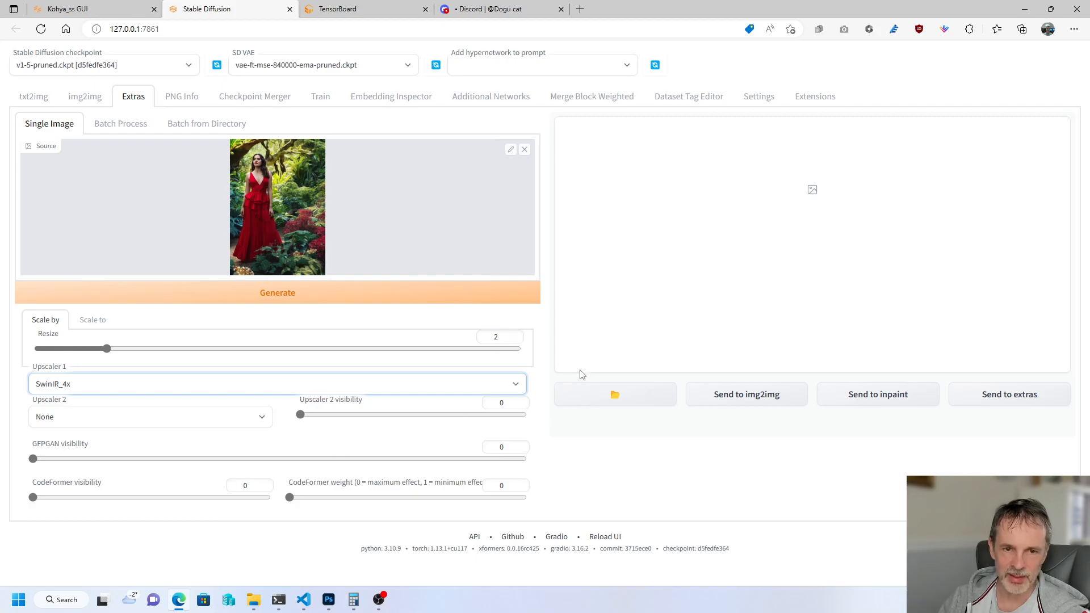
pyautogui.click(415, 296)
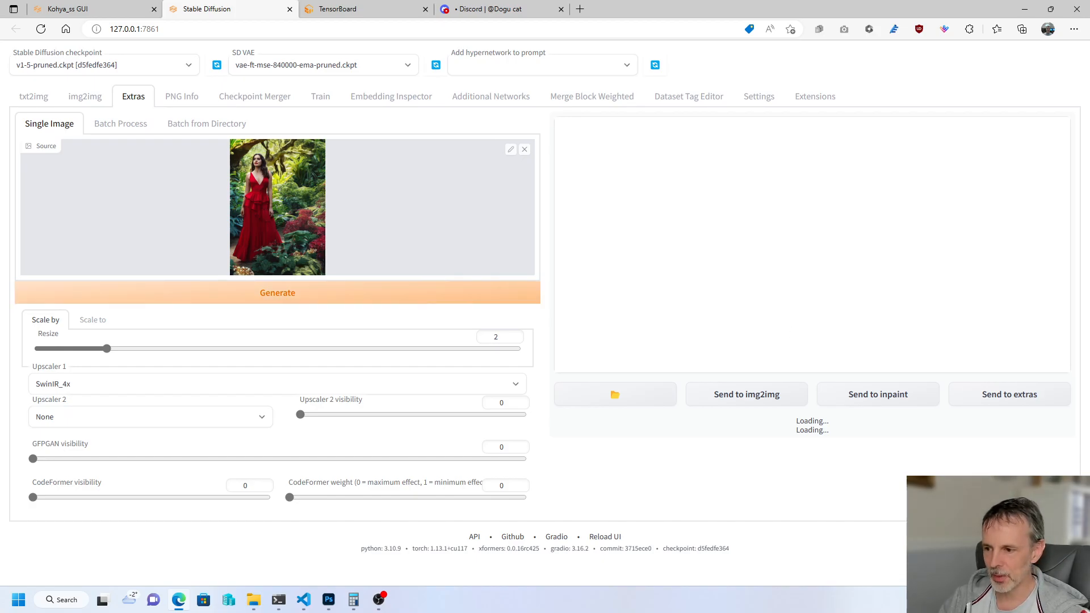
pyautogui.hotkey('alt', 'Tab')
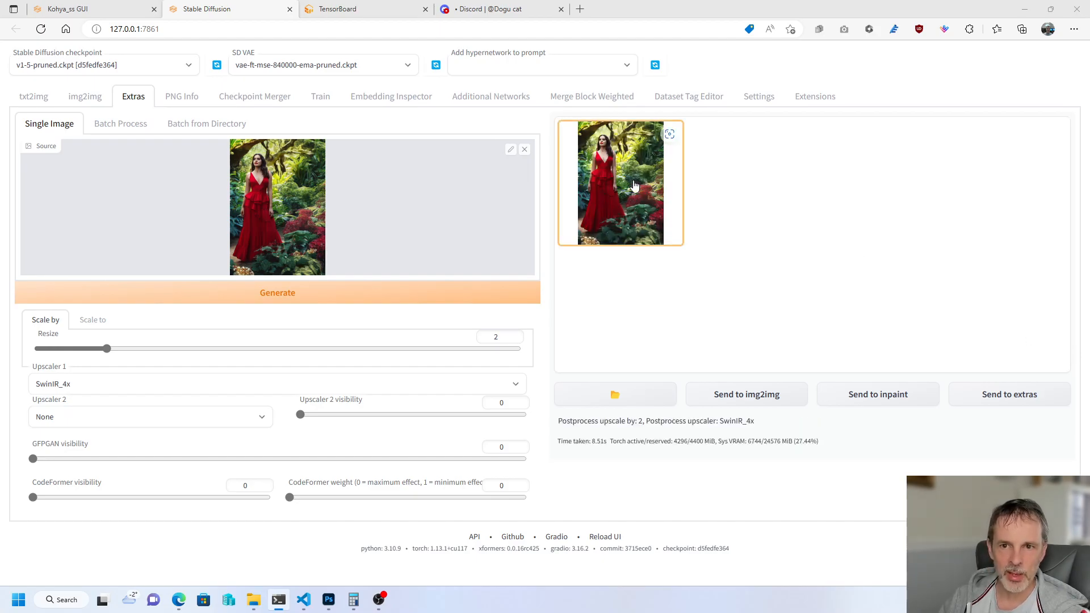
# Inspect the upscaled image at full size and send it to Inpaint.
pyautogui.click(618, 192)
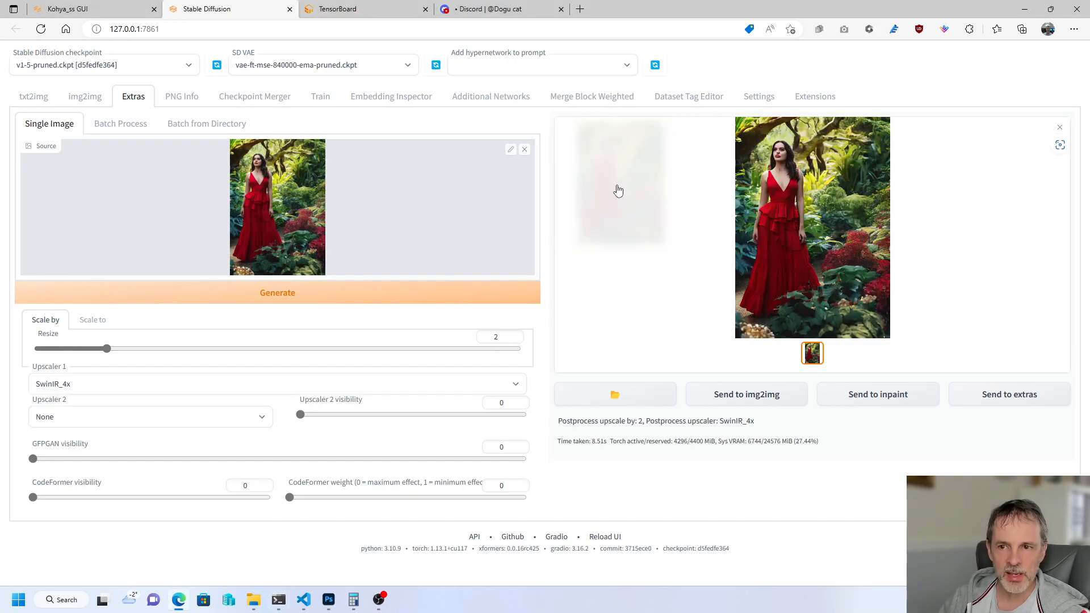
pyautogui.click(867, 263)
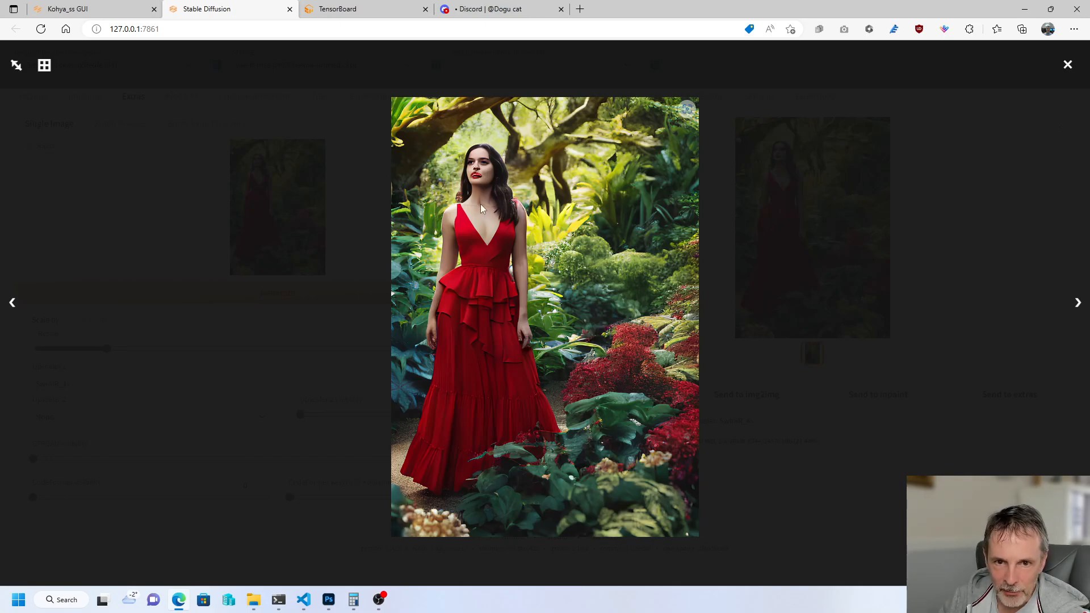
pyautogui.click(1067, 66)
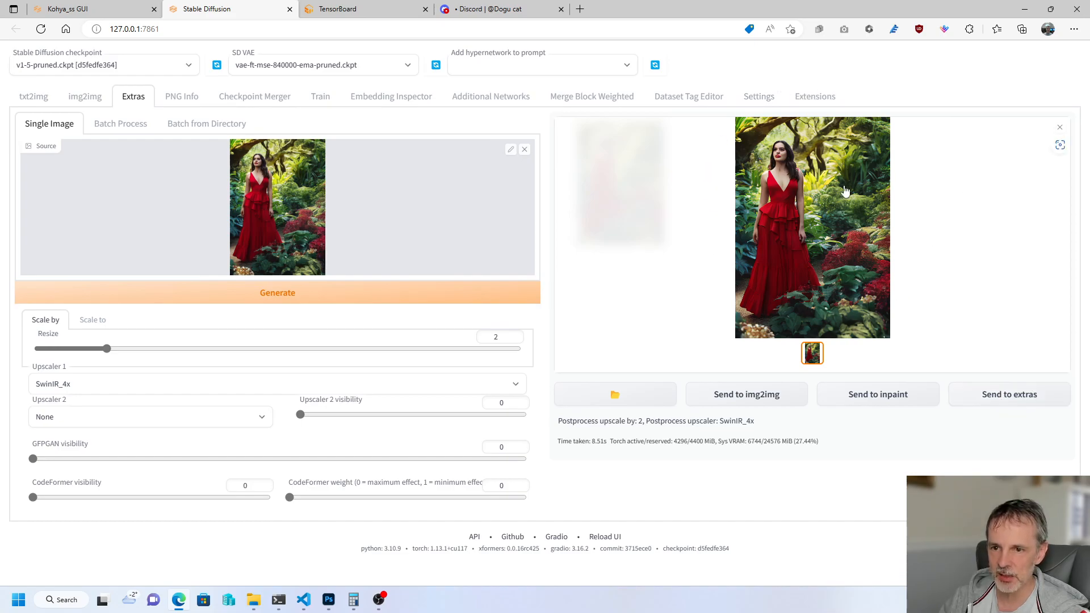
pyautogui.click(896, 402)
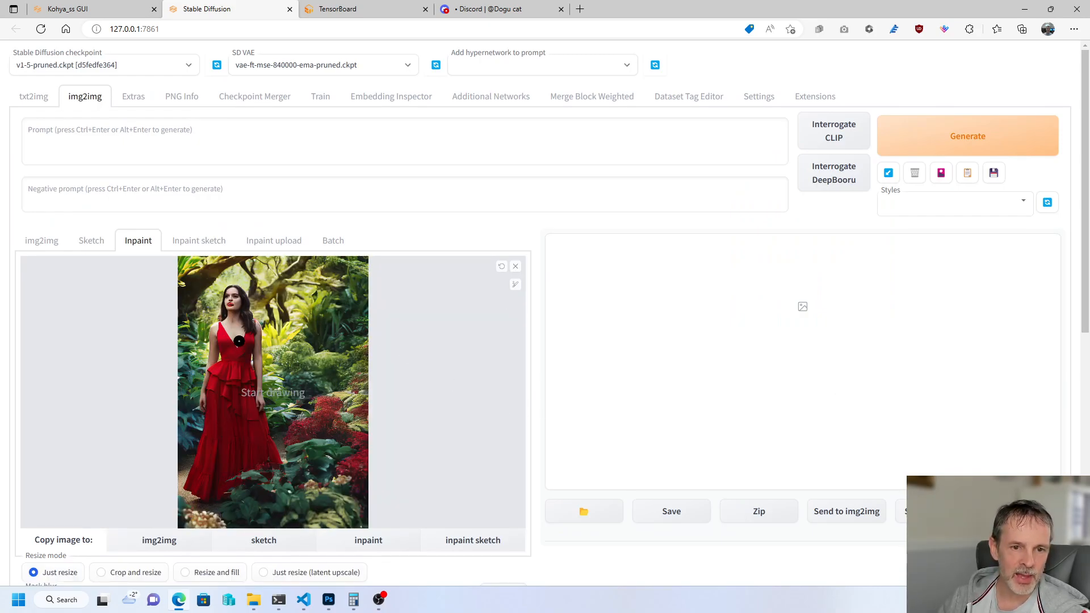
# Copy the full positive prompt from txt2img into the img2img prompt.
pyautogui.click(35, 97)
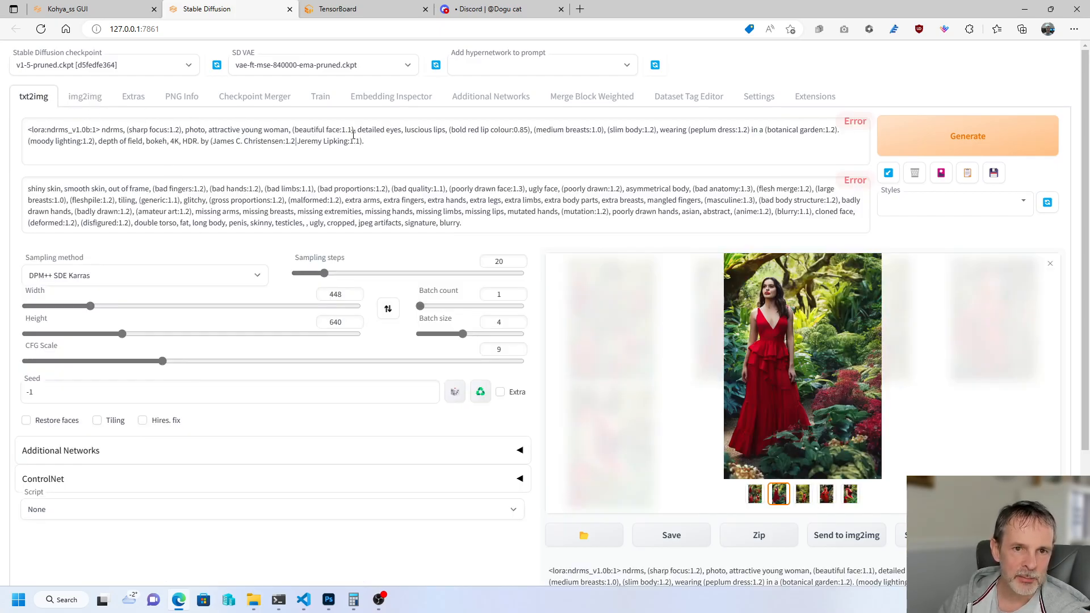
pyautogui.moveTo(371, 143); pyautogui.dragTo(66, 142)
pyautogui.hotkey('ctrl', 'a')
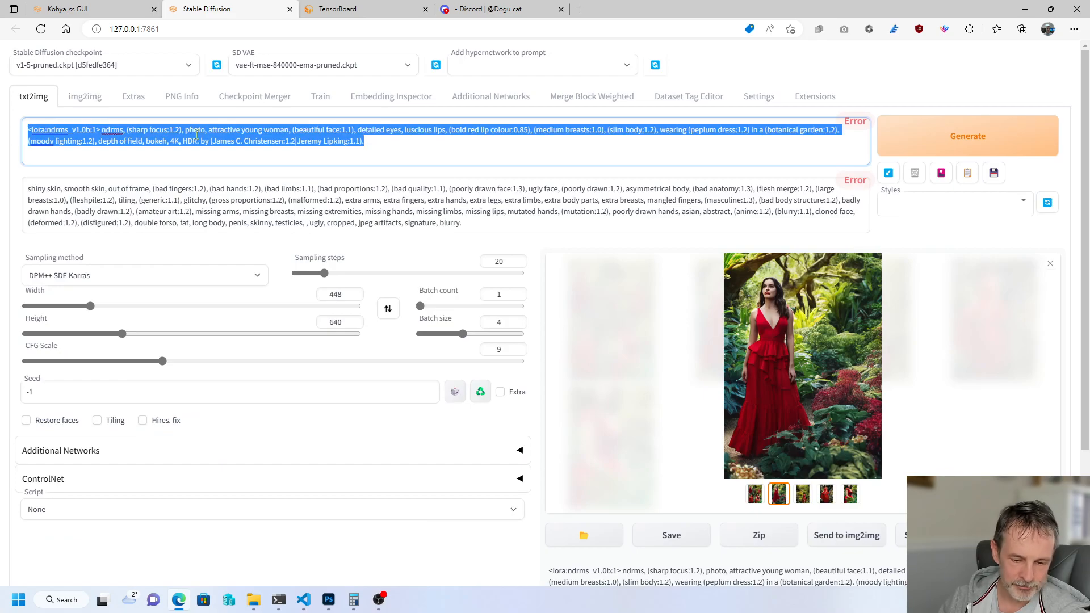
pyautogui.click(85, 96)
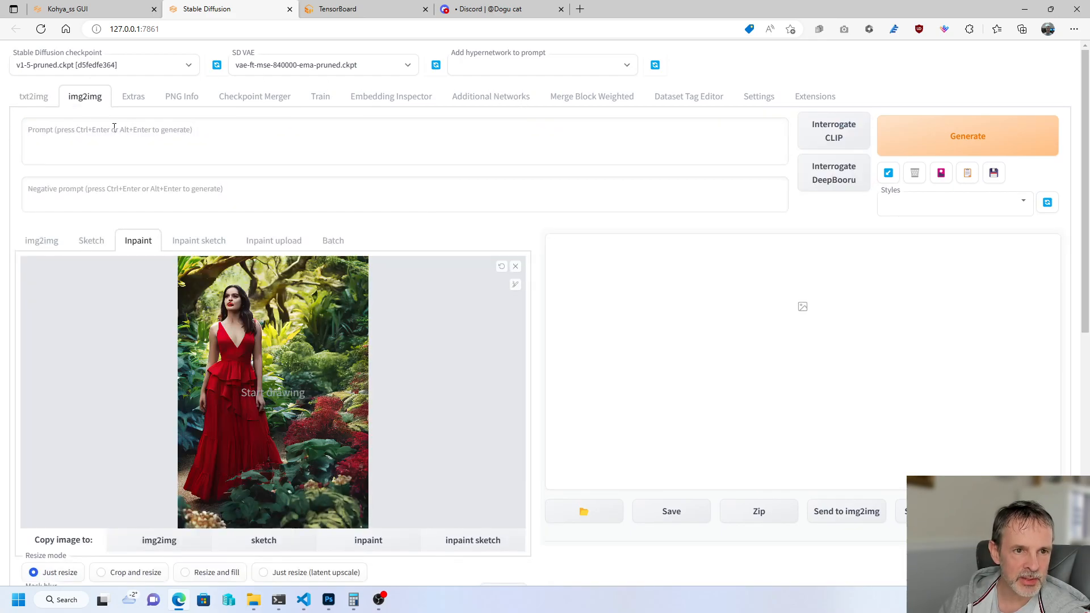
pyautogui.click(203, 147)
pyautogui.write('<lora:ndrms_v1.0b:1> ndrms, (sharp focus:1.2), photo, attractive young woman, (beautiful face:1.1), detailed eyes, luscious lips, (bold red lip colour:0.85), (medium breasts:1.0), (slim body:1.2), wearing (peplum dress:1.2) in a (botanical garden:1.2), (moody lighting:1.2), depth of field, bokeh, 4K, HDR. by (James C. Christensen:1.2|Jeremy Lipking:1.1),')
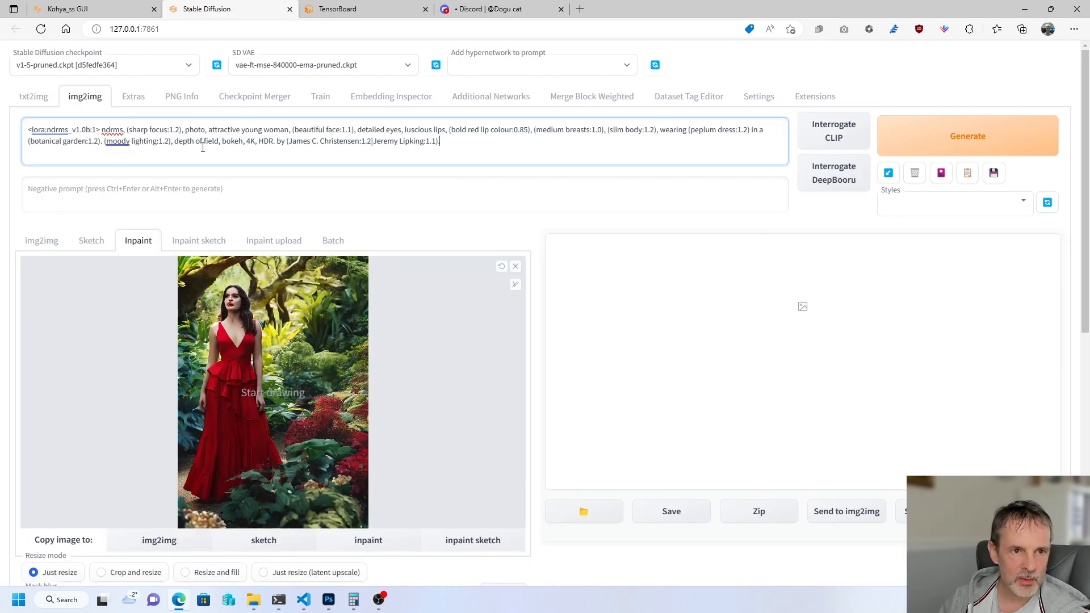
# Send the txt2img image with its negative prompt to Inpaint, and replace that image with the upscaled one from Extras.
pyautogui.click(34, 96)
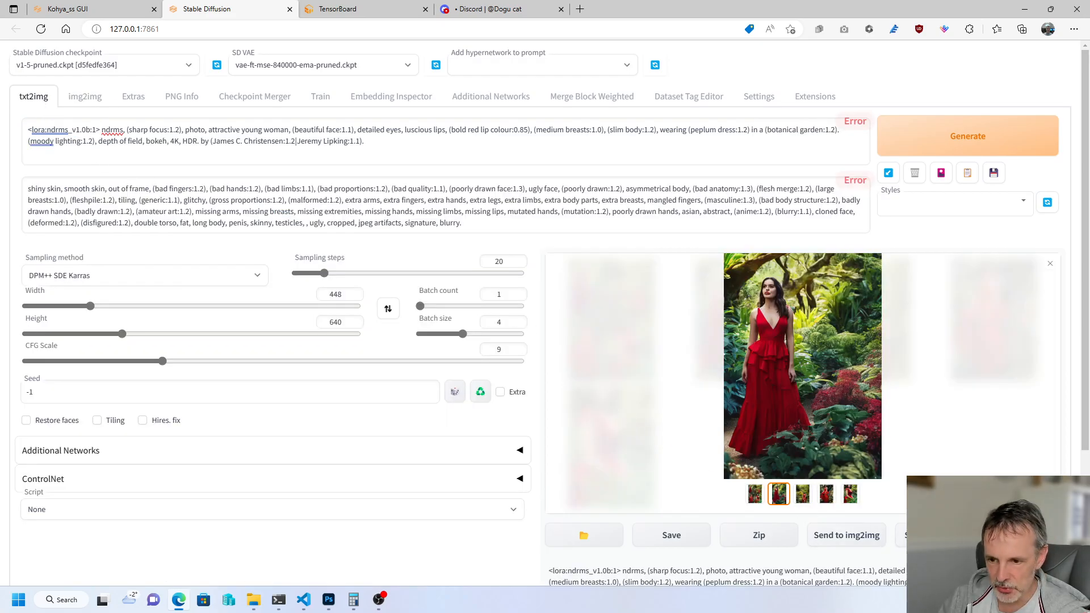
pyautogui.click(934, 536)
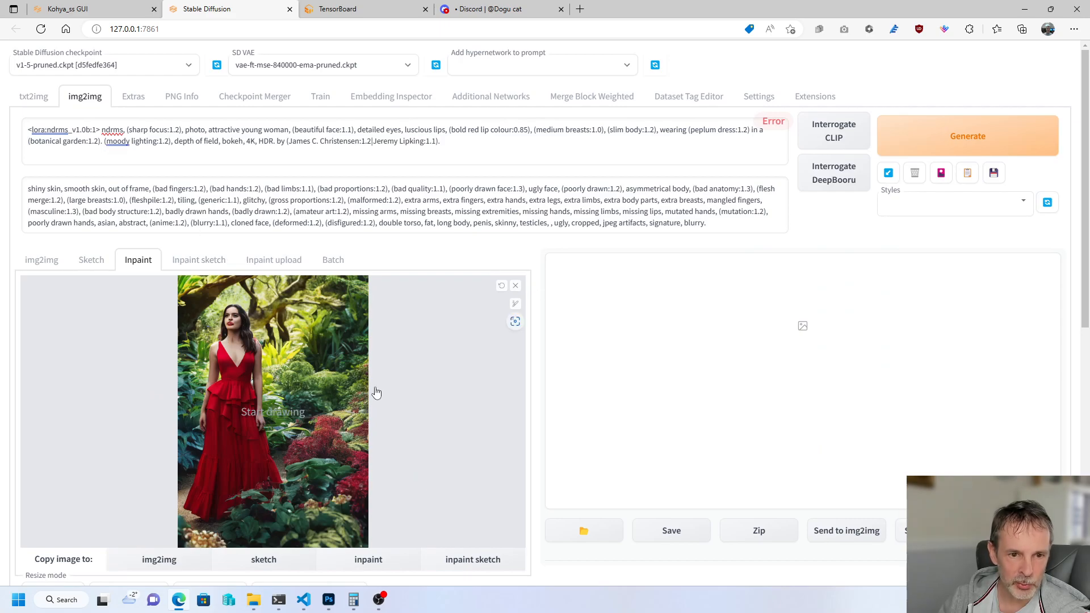
pyautogui.click(134, 96)
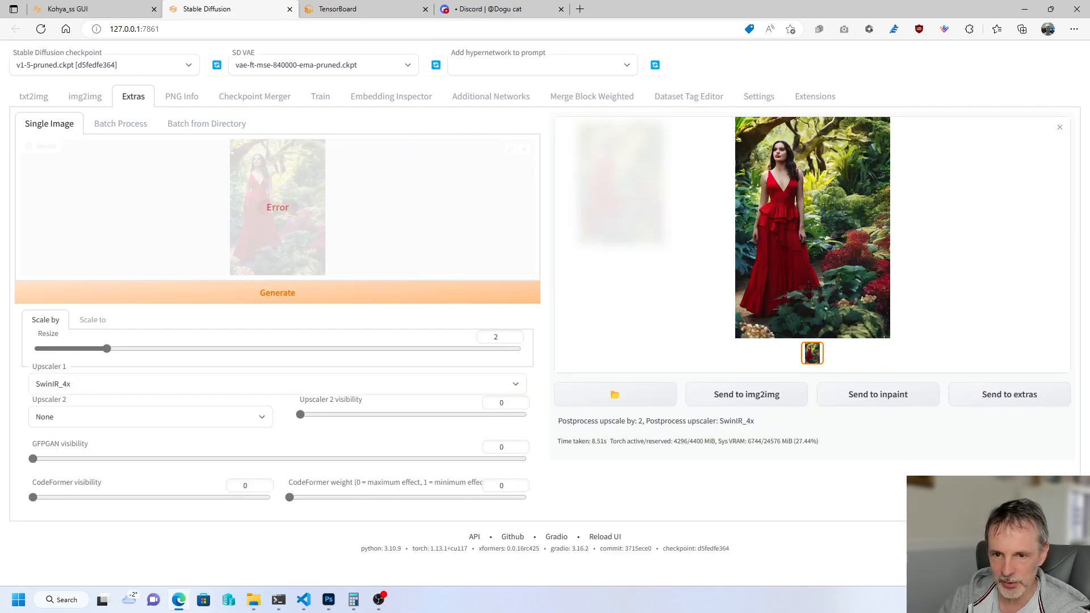
pyautogui.click(1009, 407)
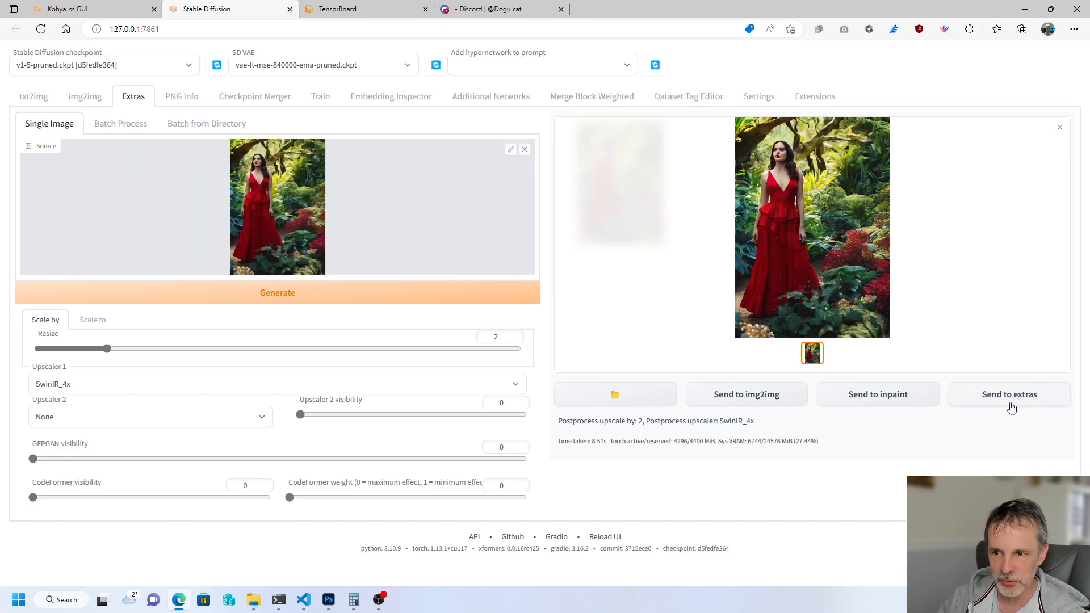
pyautogui.click(877, 393)
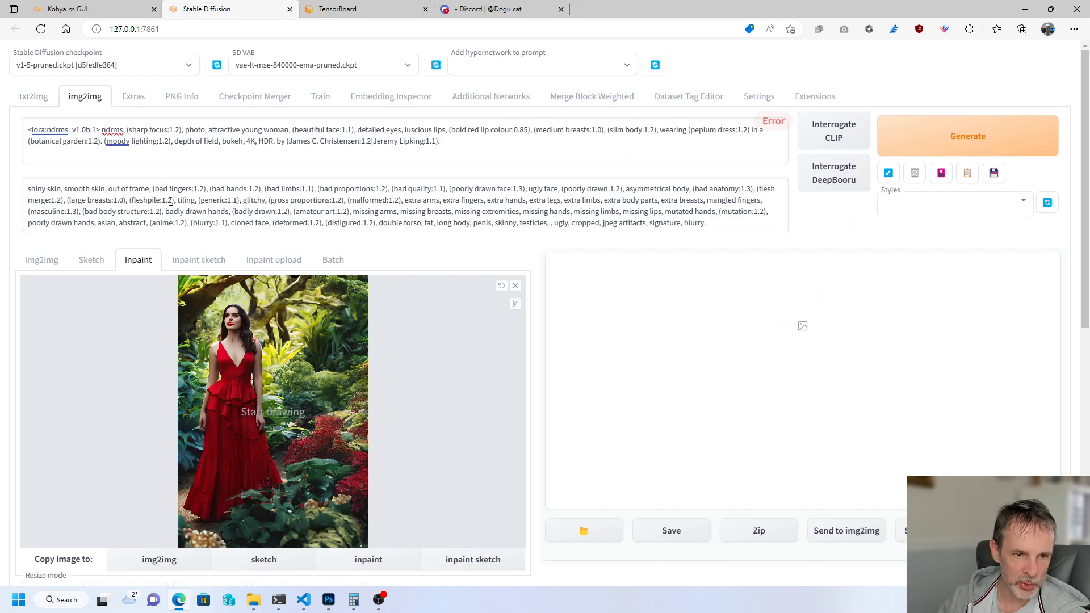
pyautogui.scroll(-3, 357, 361)
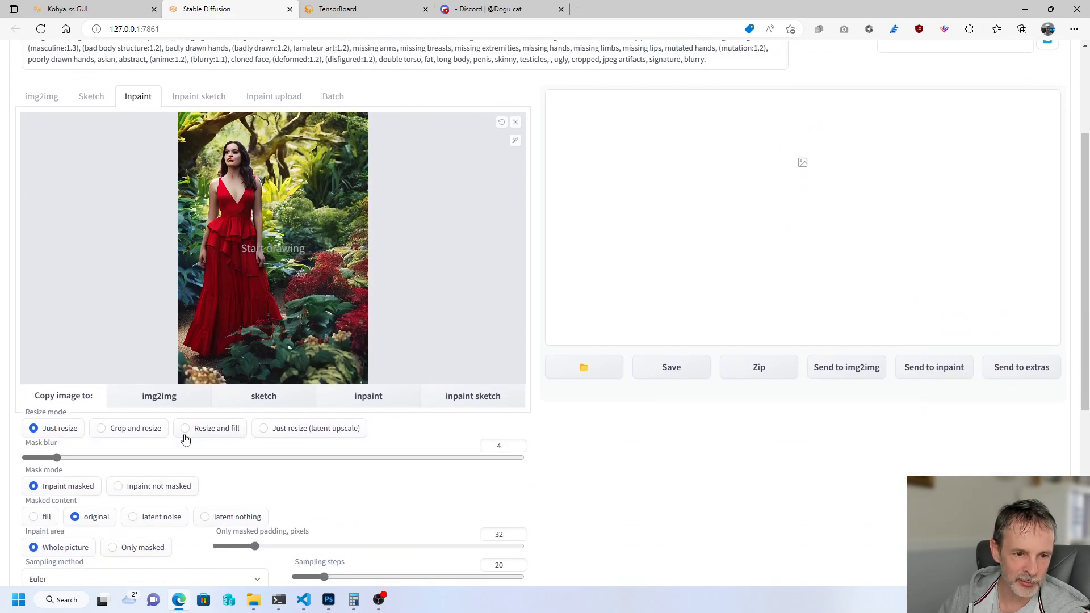
# Paint the inpaint mask over the face of the woman in the long red gown and limit the inpaint area to Only masked.
pyautogui.scroll(-3, 185, 440)
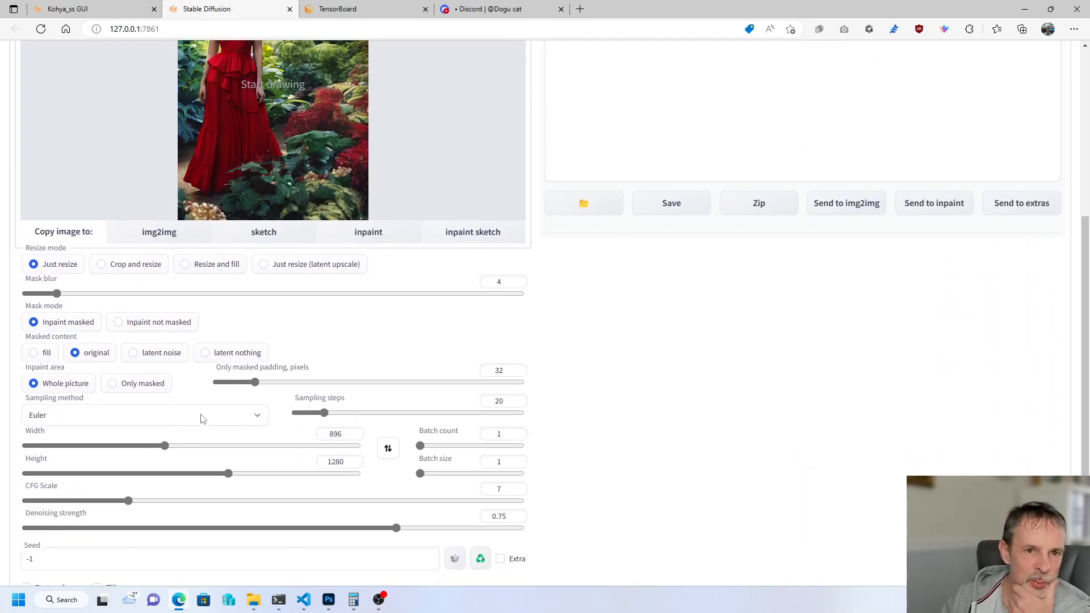
pyautogui.scroll(3, 235, 394)
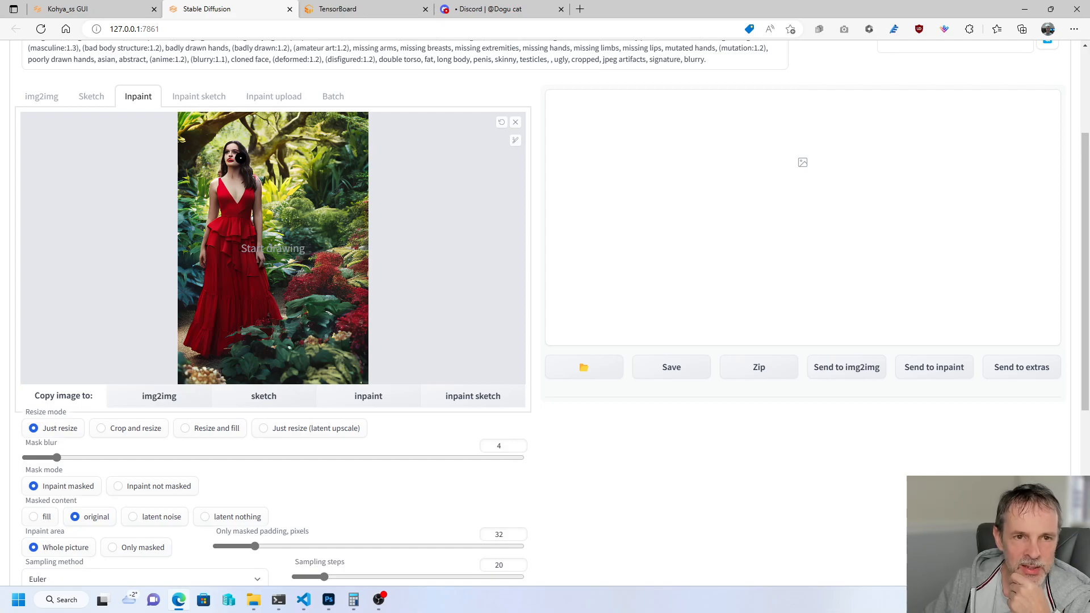
pyautogui.click(232, 148)
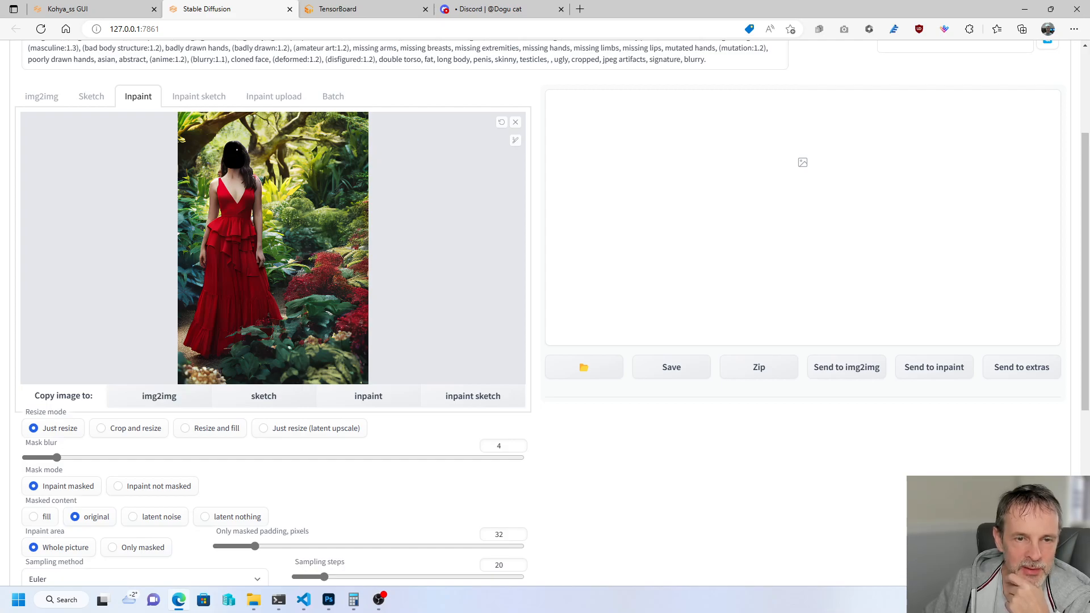
pyautogui.scroll(-3, 310, 312)
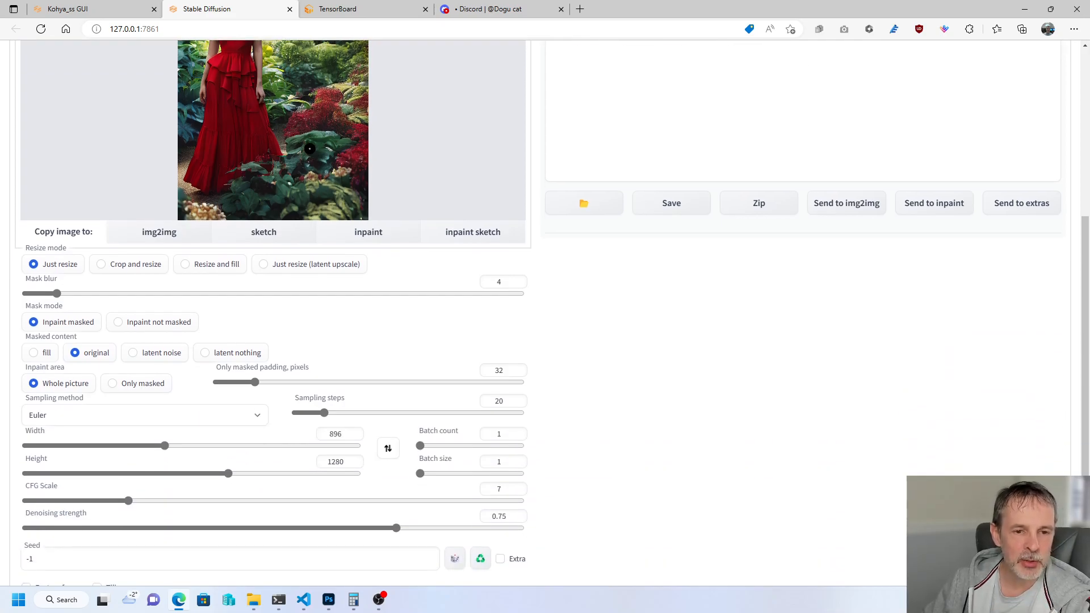
pyautogui.click(113, 384)
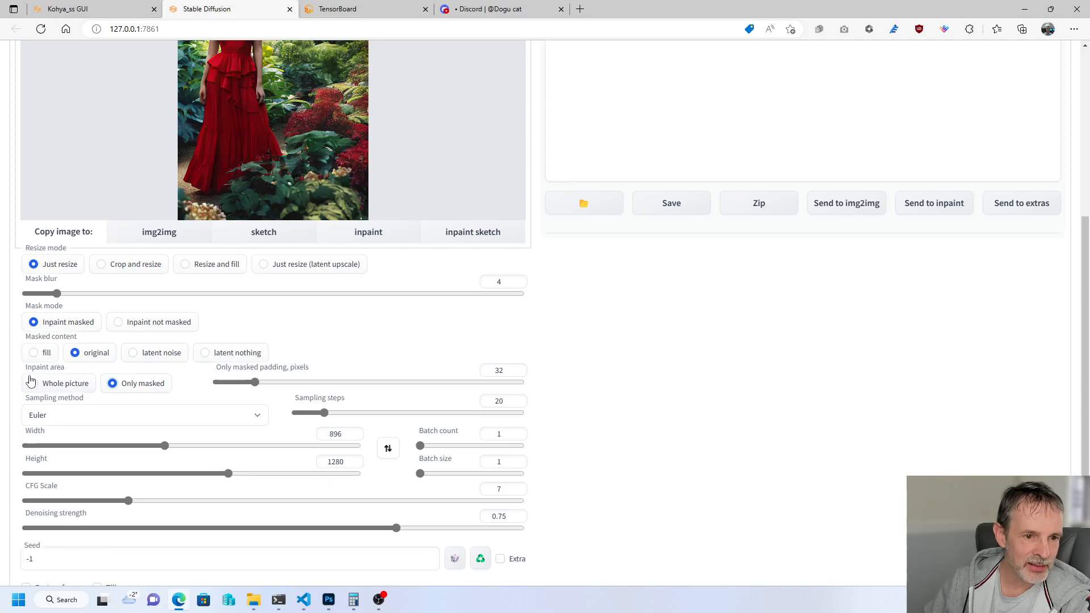
# Set the inpaint output width and height to 512 each.
pyautogui.scroll(3, 267, 245)
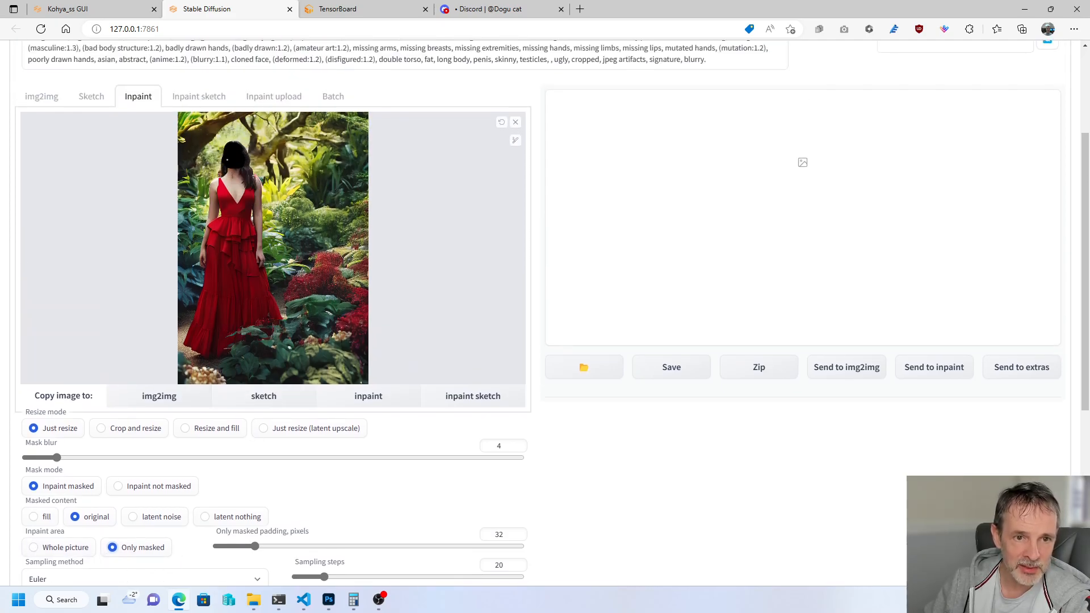
pyautogui.scroll(-2, 295, 231)
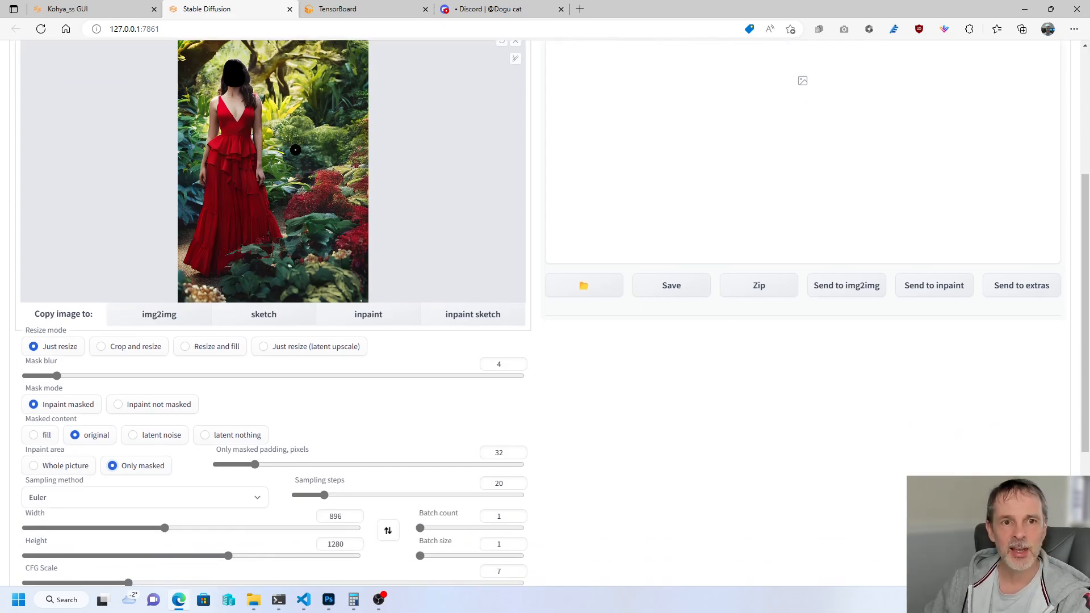
pyautogui.scroll(-2, 295, 150)
pyautogui.scroll(2, 295, 67)
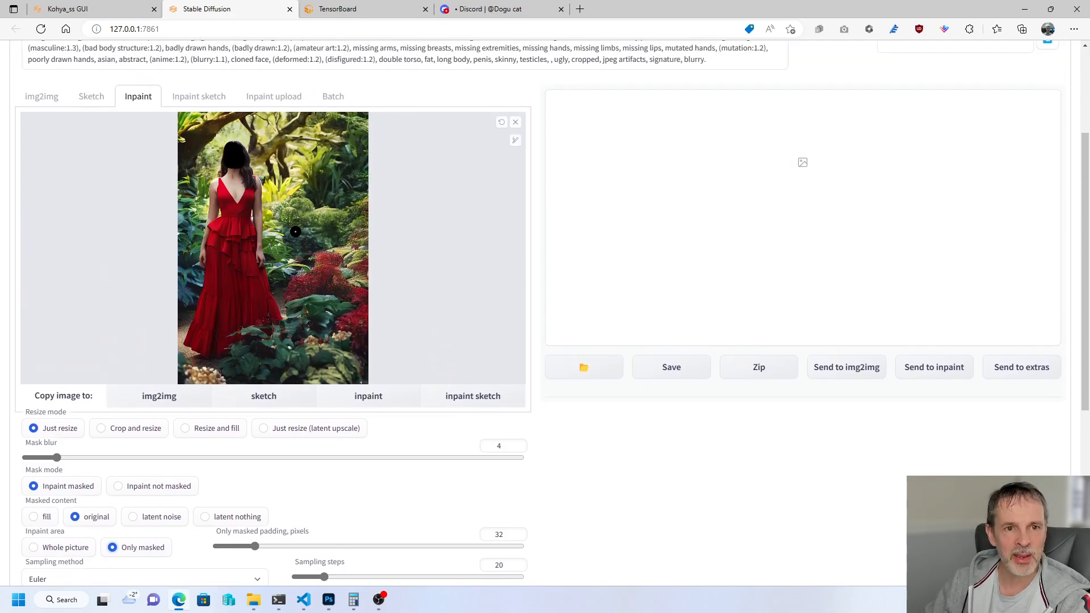
pyautogui.scroll(-3, 339, 301)
pyautogui.moveTo(165, 364); pyautogui.dragTo(102, 372)
pyautogui.moveTo(231, 394); pyautogui.dragTo(105, 396)
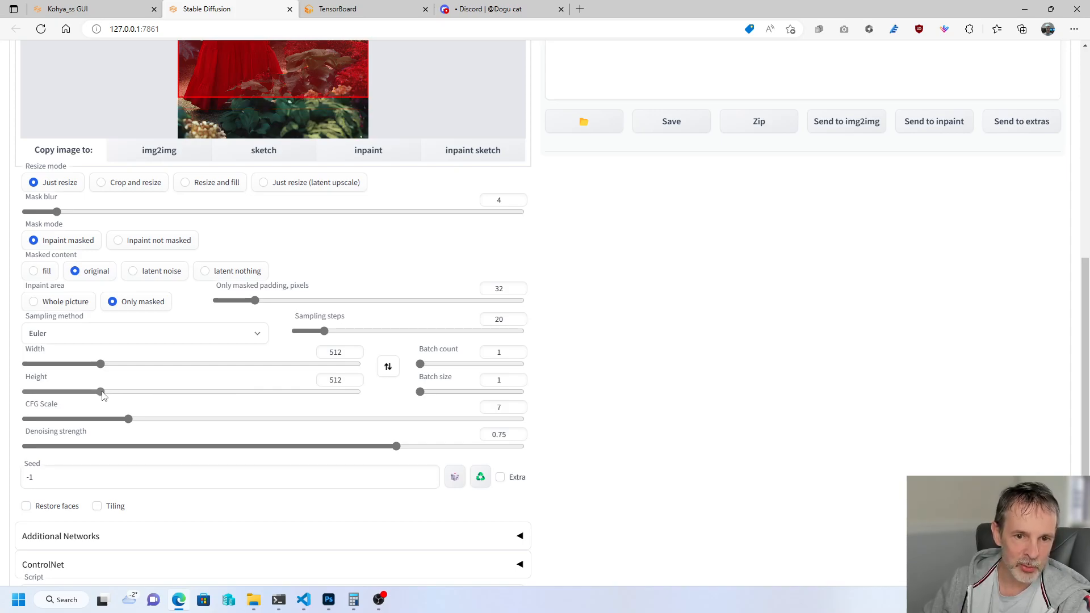
# Generate the inpainted face for the long red gown image and inspect the result at full size.
pyautogui.scroll(3, 347, 370)
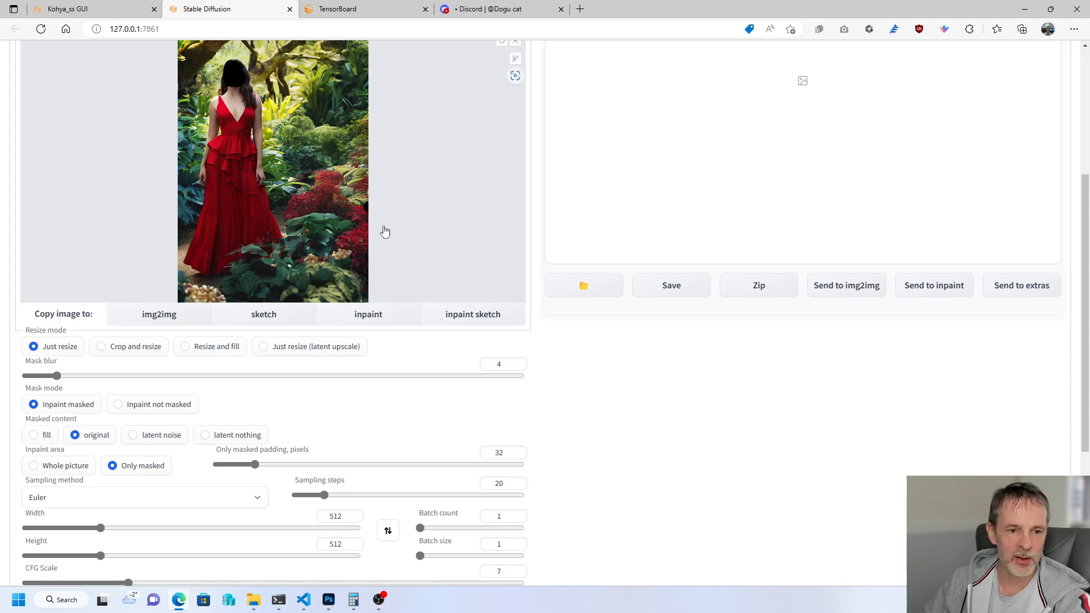
pyautogui.scroll(3, 402, 248)
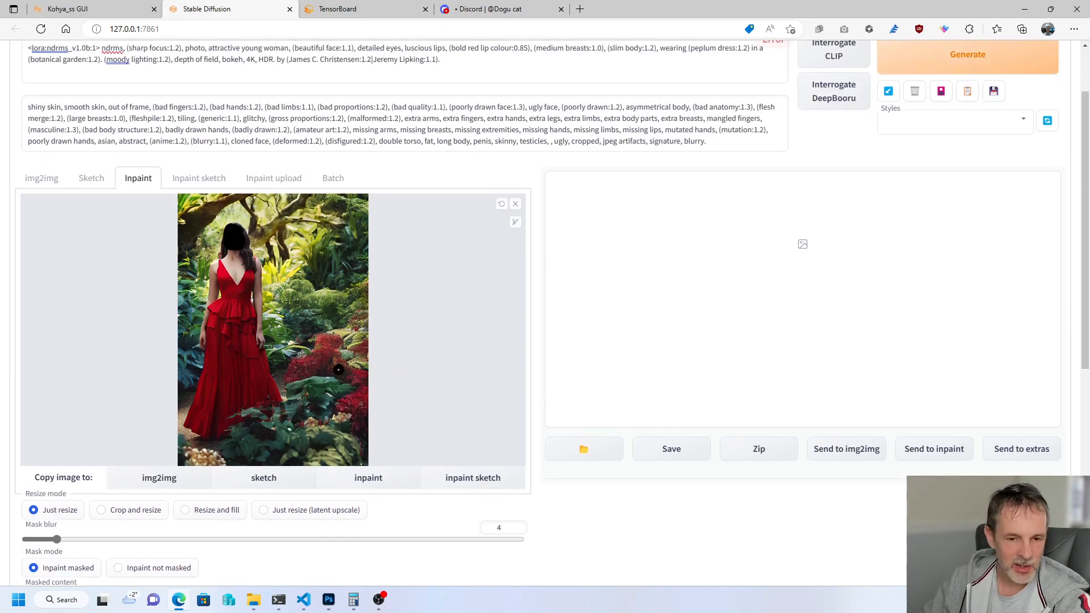
pyautogui.scroll(-5, 381, 341)
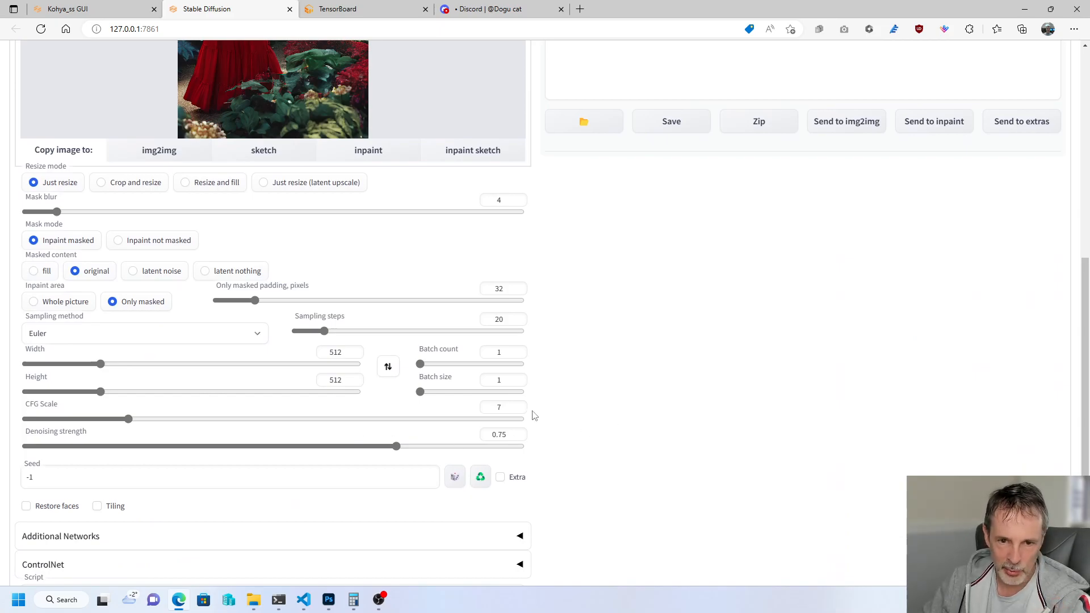
pyautogui.scroll(6, 749, 431)
pyautogui.click(950, 139)
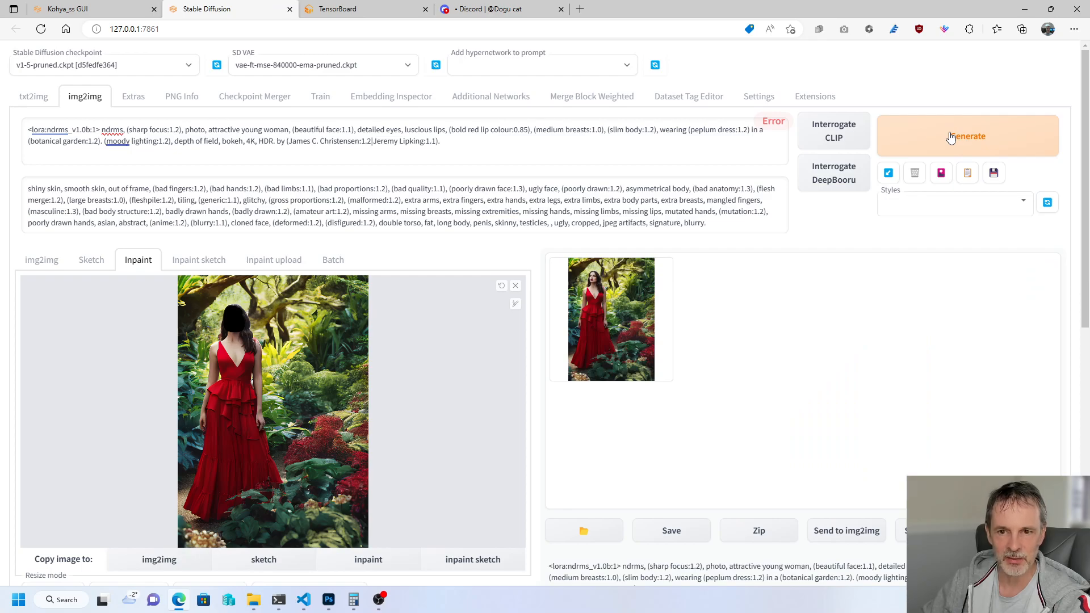
pyautogui.click(611, 320)
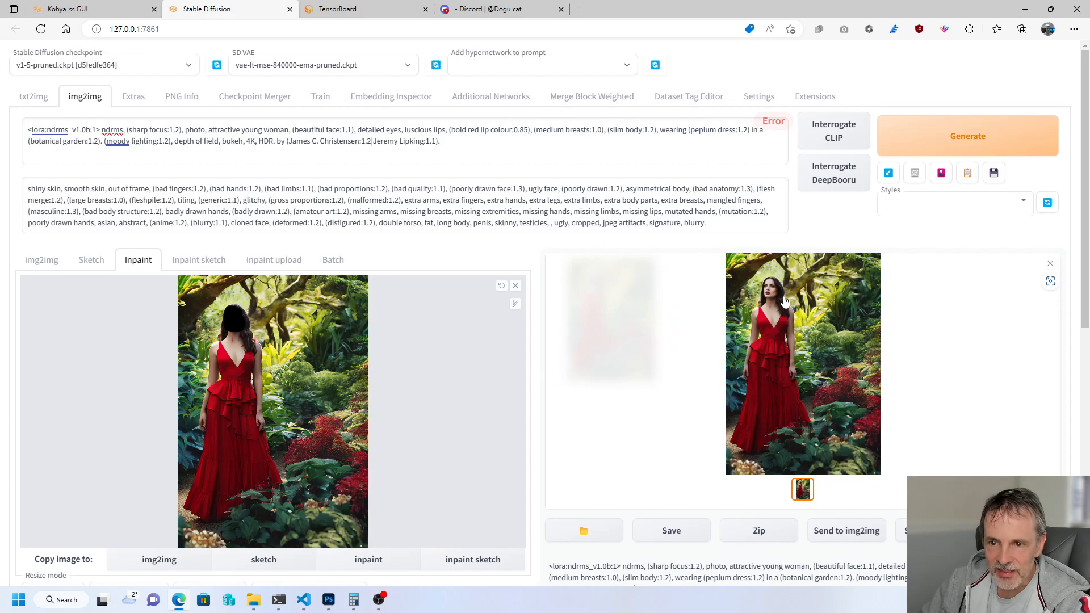
pyautogui.click(783, 297)
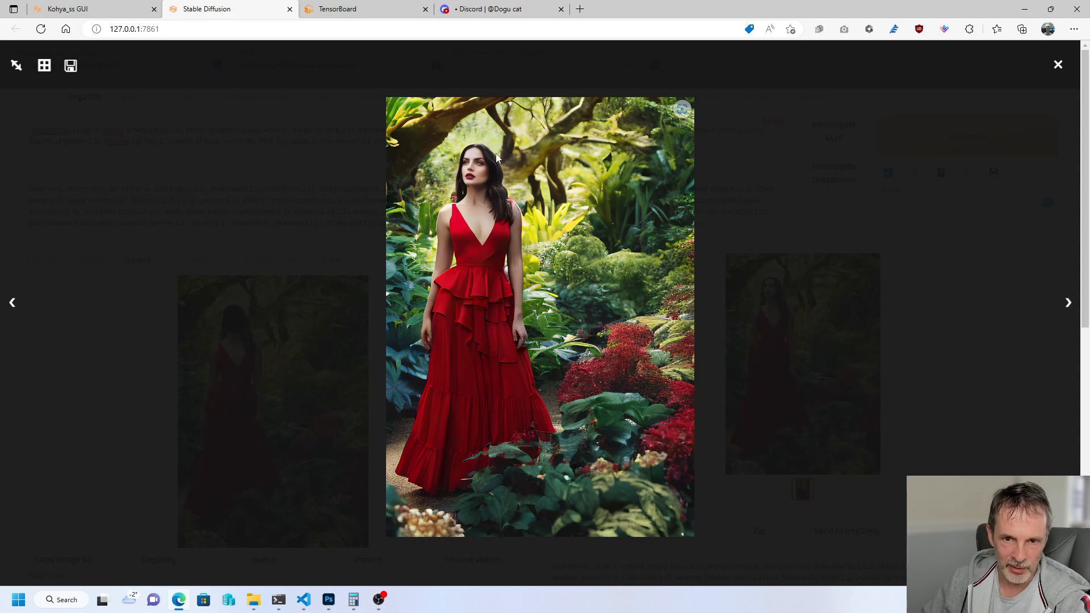
pyautogui.click(1056, 67)
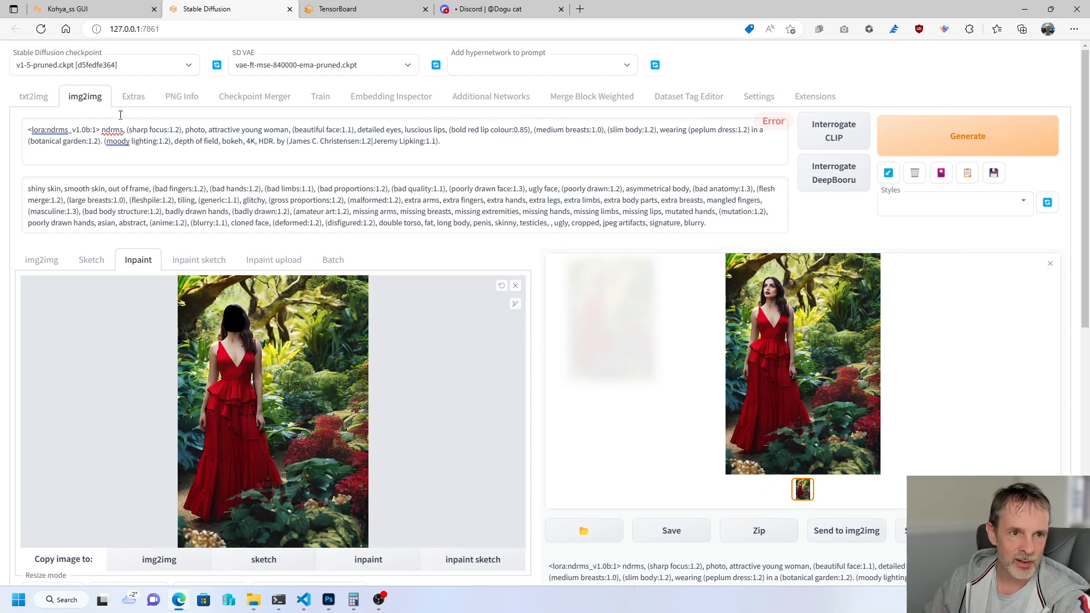
# Upscale the txt2img image of the woman in the short red dress by 2 with SwinIR_4x in Extras and send it to Inpaint.
pyautogui.click(40, 100)
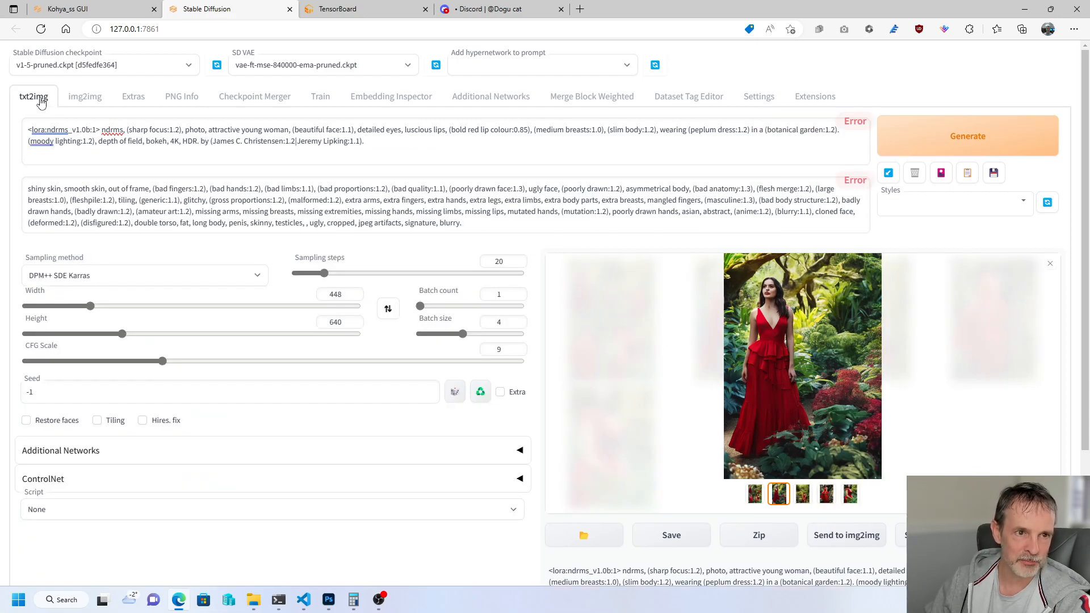
pyautogui.click(802, 495)
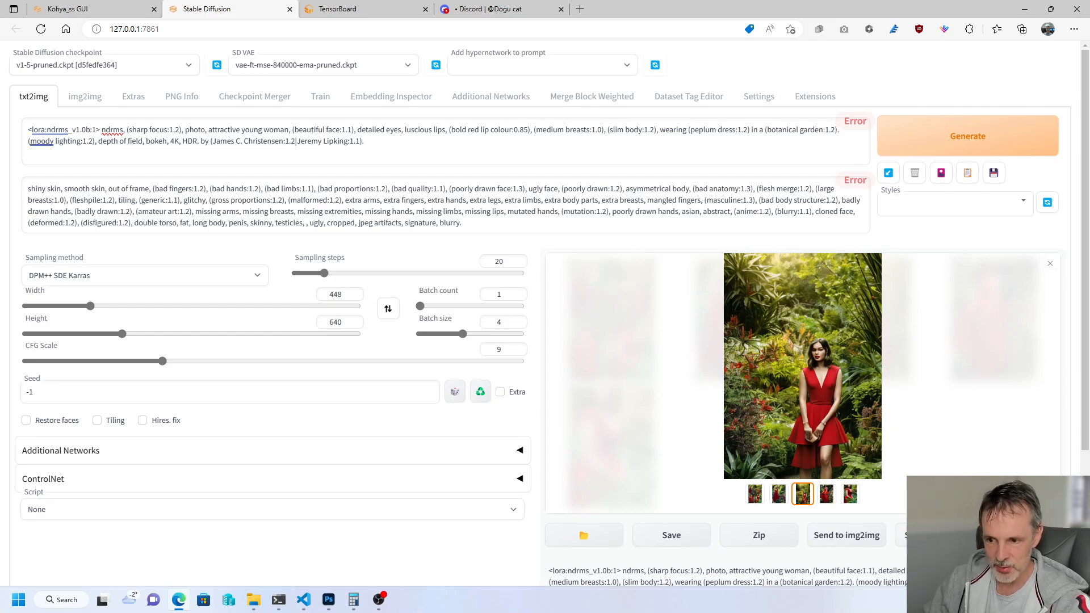
pyautogui.click(933, 534)
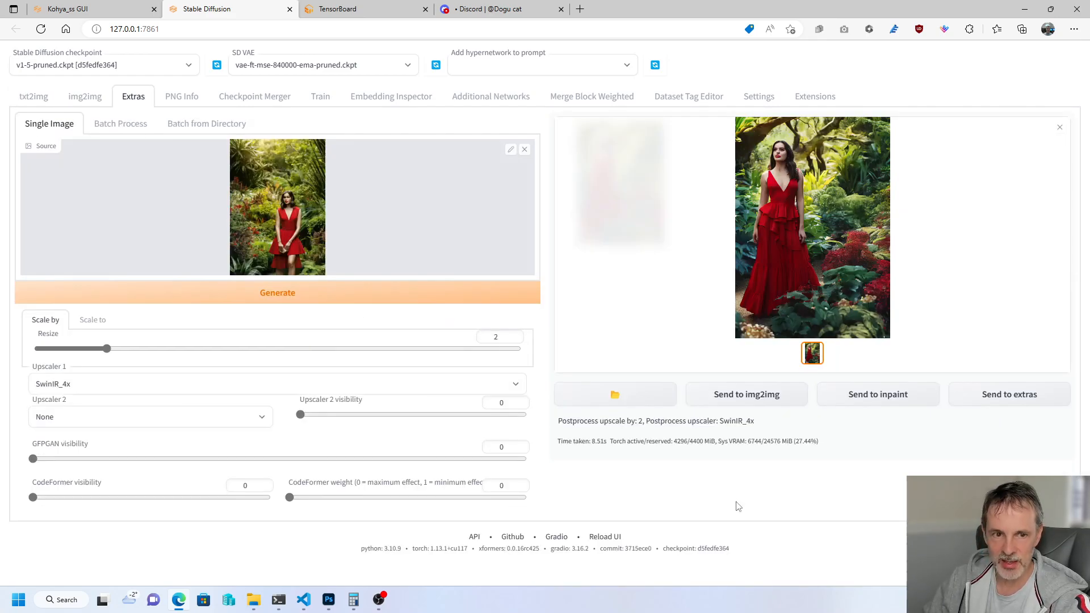
pyautogui.click(339, 296)
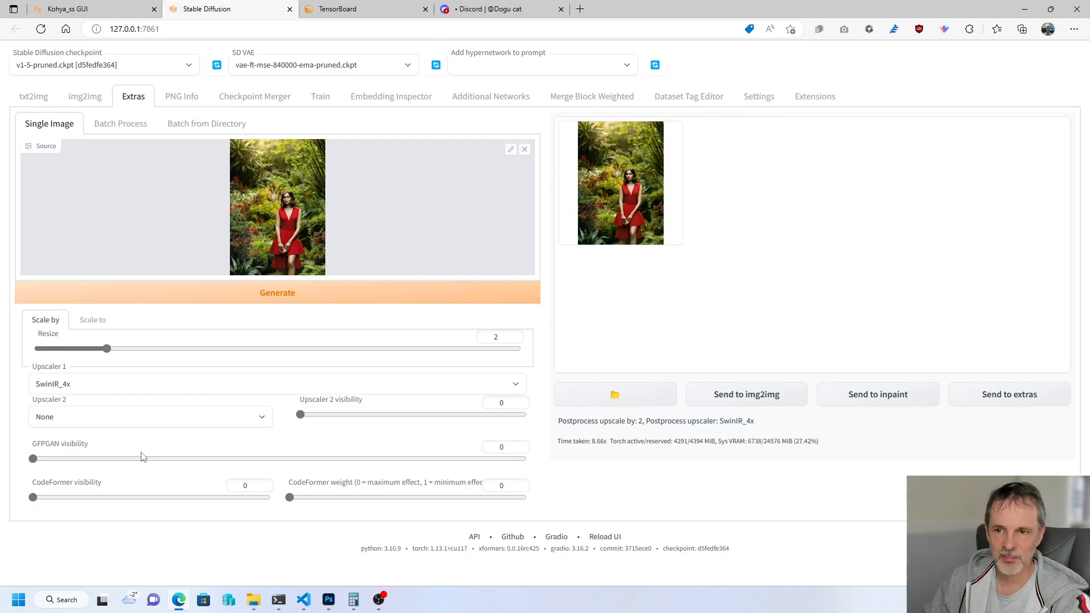
pyautogui.click(866, 404)
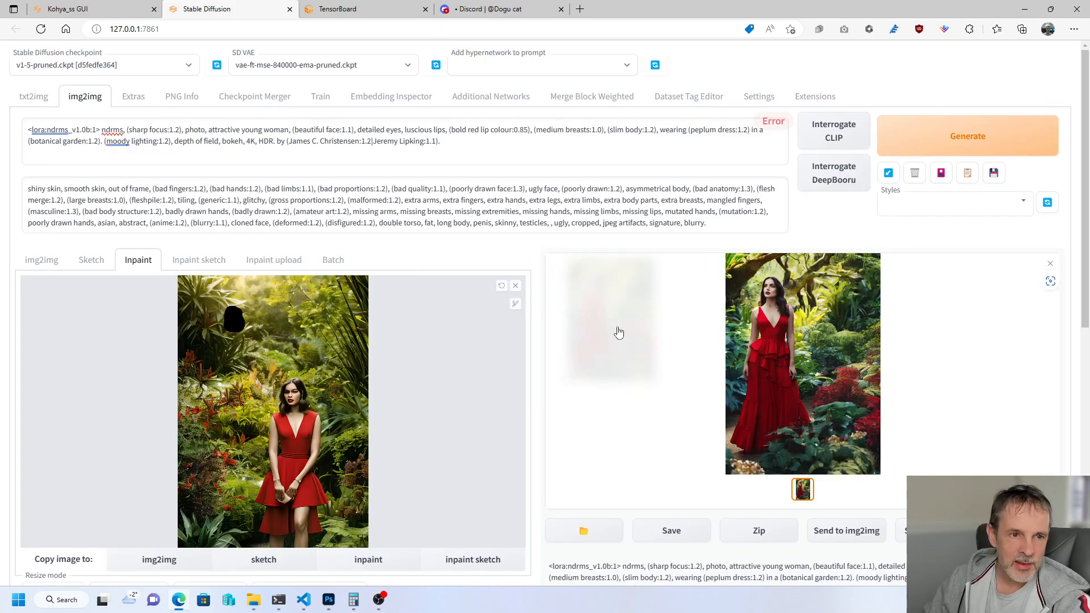
# Mask the face of the woman in the short red dress and clear the leftover mask blob from the foliage.
pyautogui.scroll(-3, 539, 358)
pyautogui.scroll(-4, 539, 359)
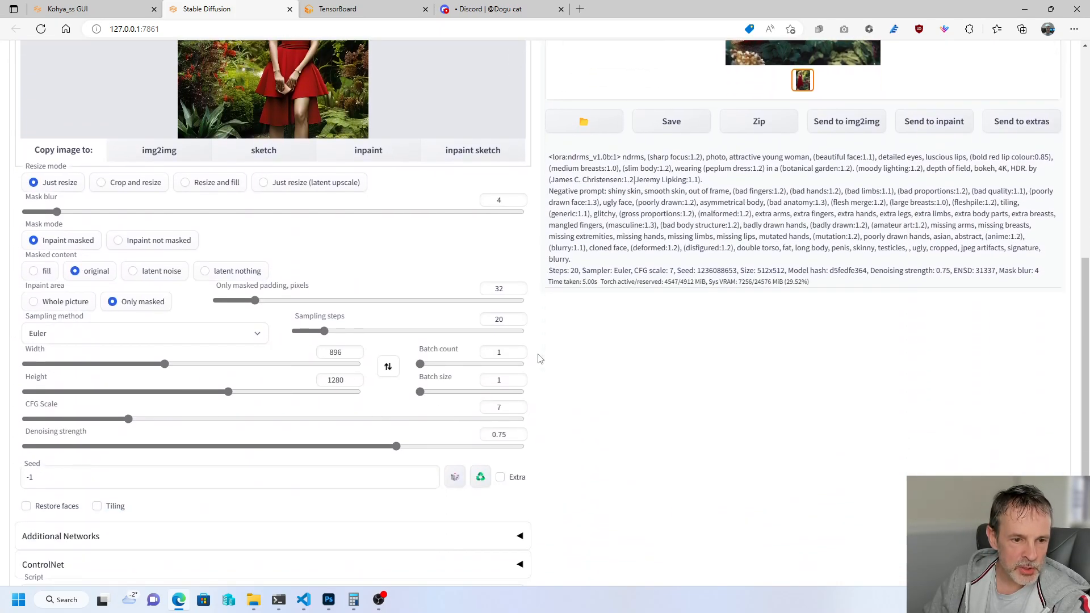
pyautogui.scroll(7, 414, 459)
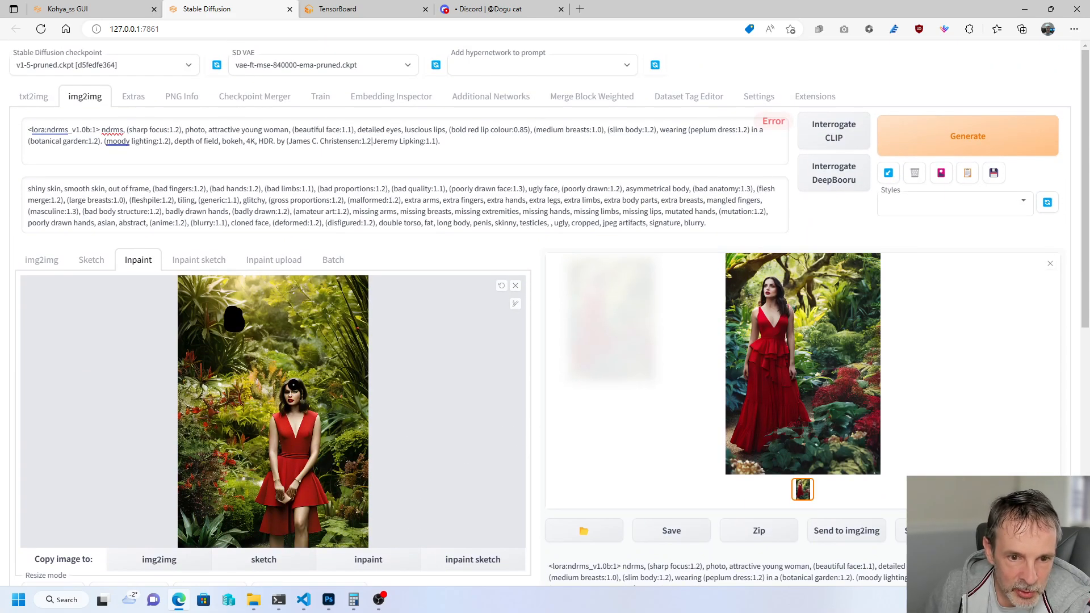
pyautogui.click(291, 396)
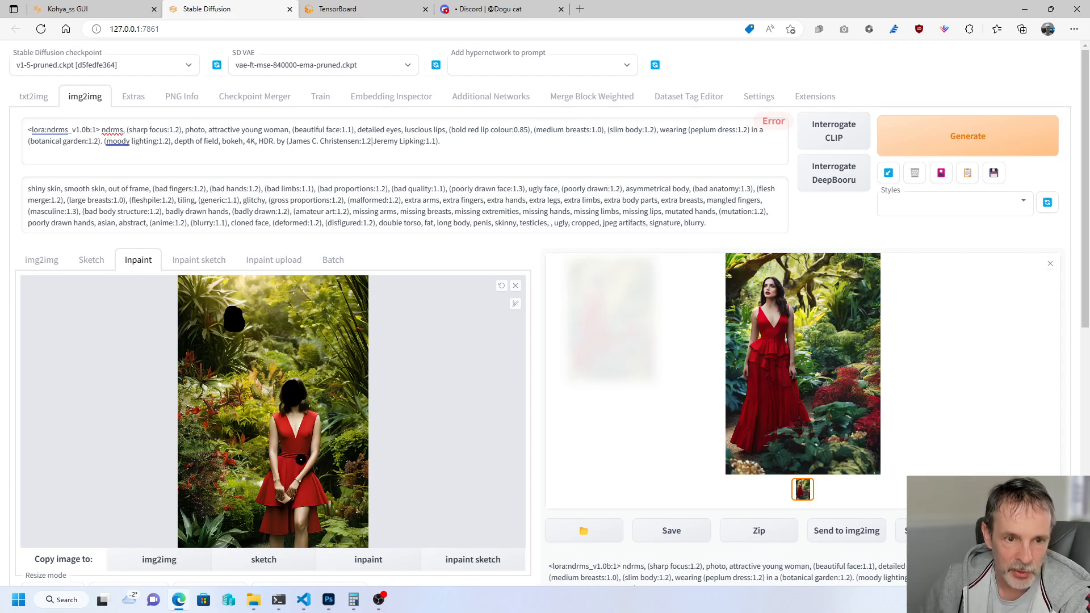
pyautogui.click(501, 285)
pyautogui.click(501, 285)
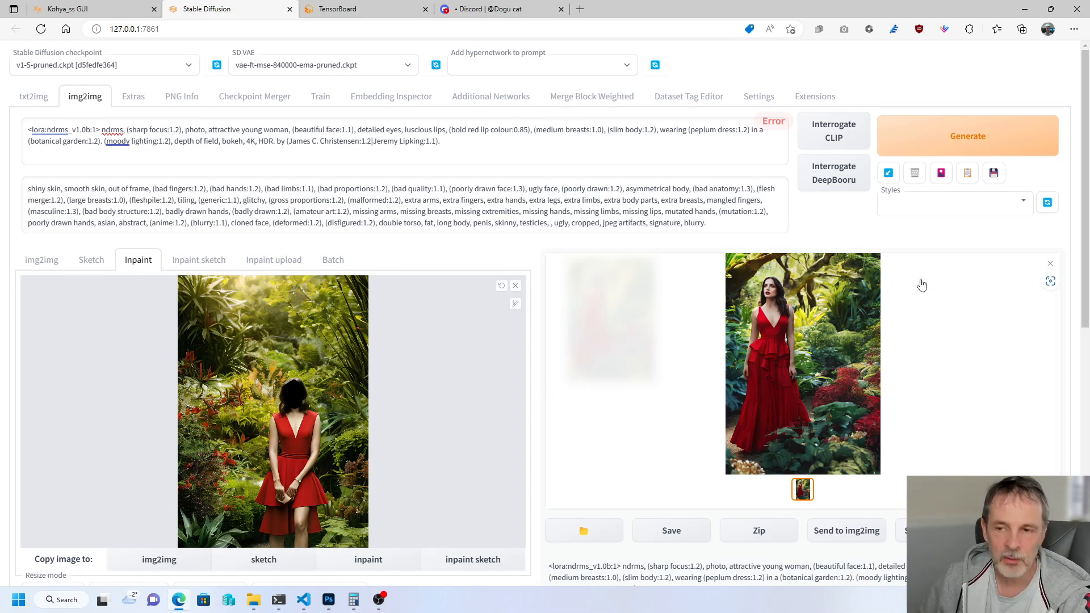
# Try generating the inpainted face at 896 by 1280 and inspect the result at full size.
pyautogui.click(954, 143)
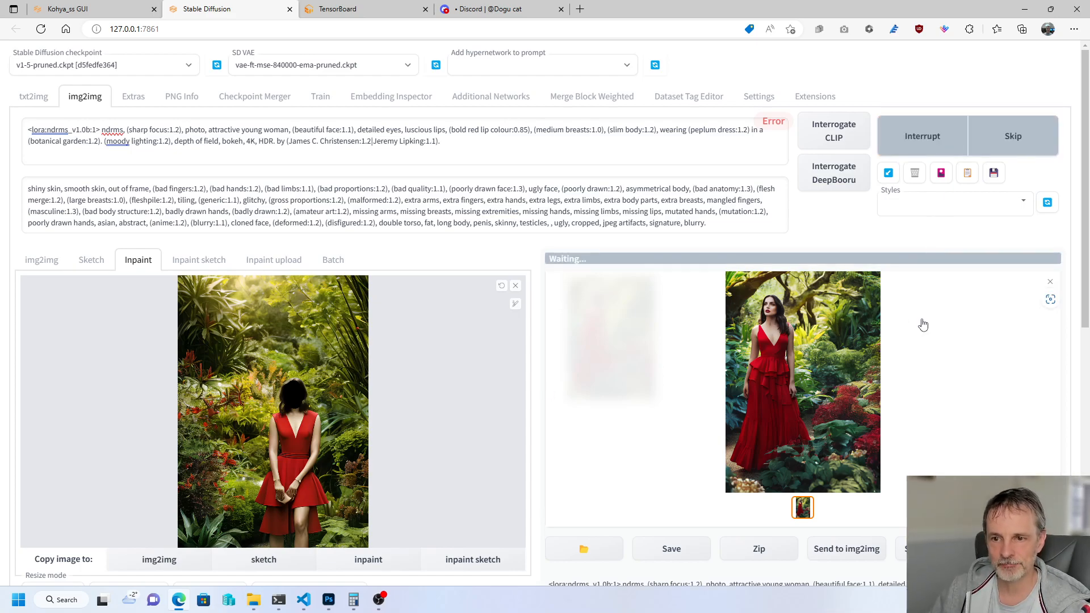
pyautogui.scroll(-6, 363, 405)
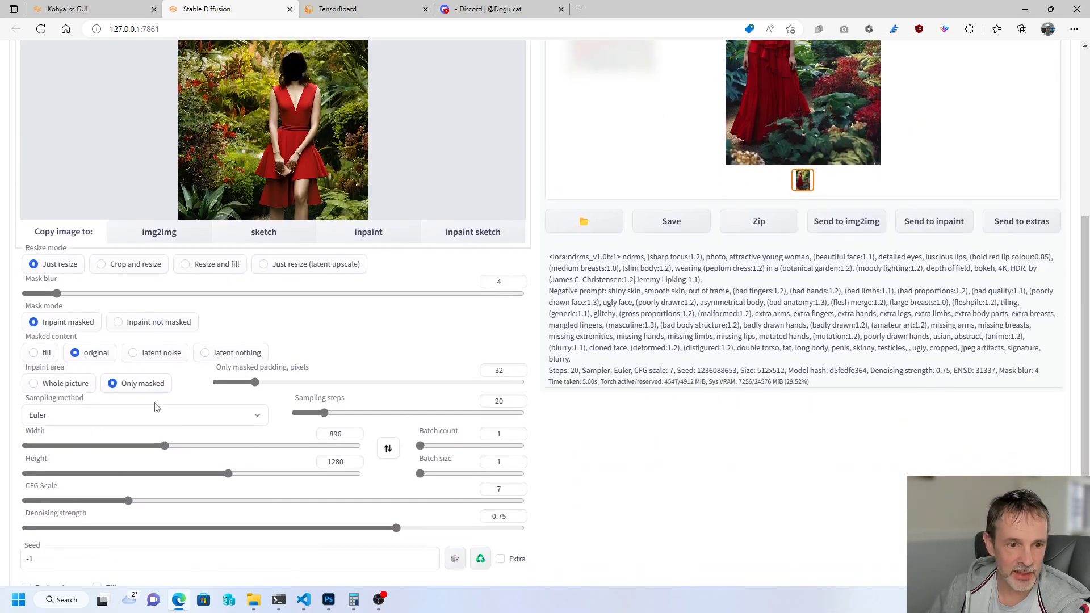
pyautogui.scroll(3, 638, 429)
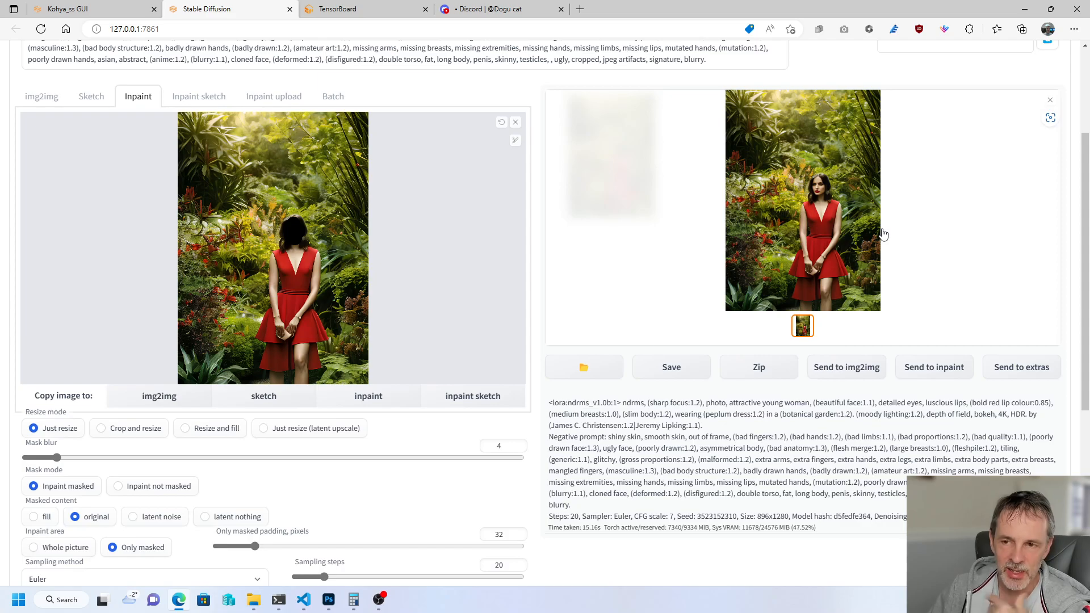
pyautogui.click(796, 213)
pyautogui.click(596, 323)
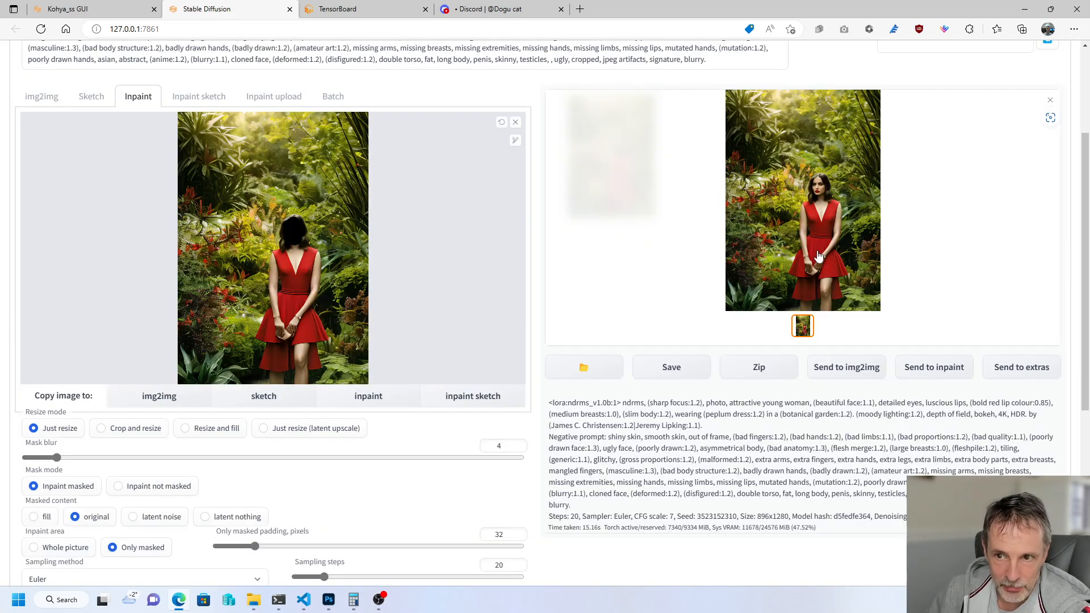
pyautogui.click(821, 276)
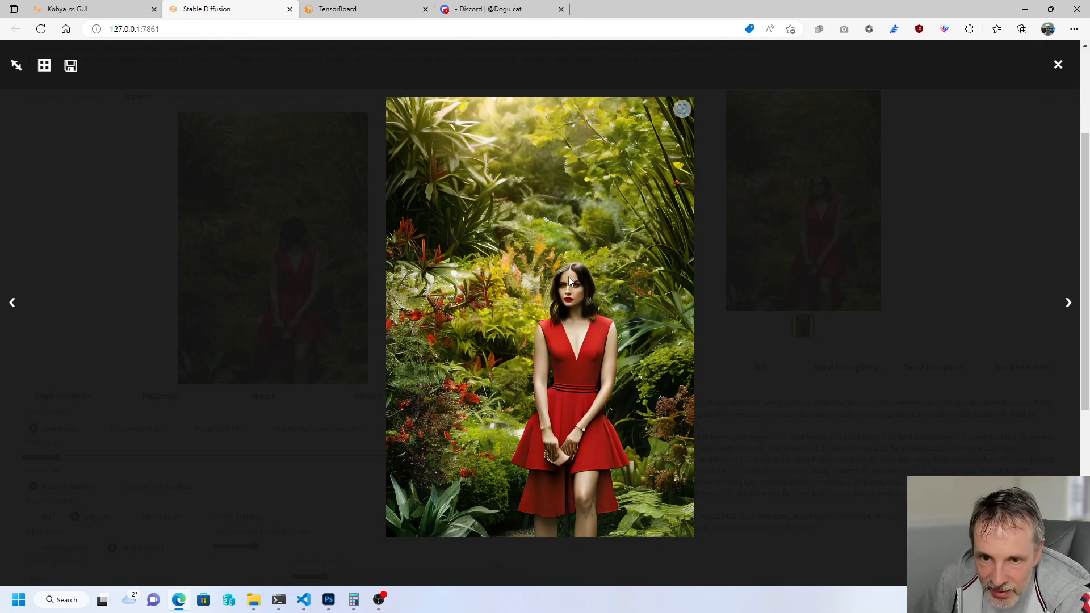
pyautogui.click(1056, 64)
# Reduce the inpaint width and height to 512 each for the short red dress image.
pyautogui.scroll(-4, 334, 448)
pyautogui.moveTo(169, 366); pyautogui.dragTo(102, 369)
pyautogui.moveTo(227, 393); pyautogui.dragTo(100, 391)
pyautogui.scroll(4, 533, 397)
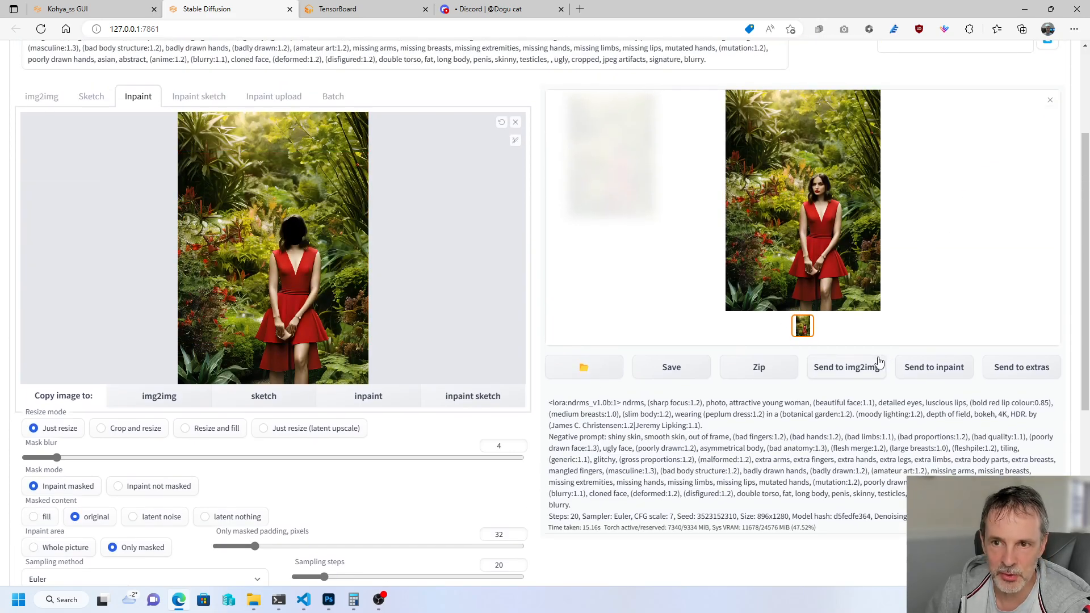
# Generate the short red dress image's inpainted face twice and inspect the second result at full size.
pyautogui.scroll(3, 883, 360)
pyautogui.click(985, 146)
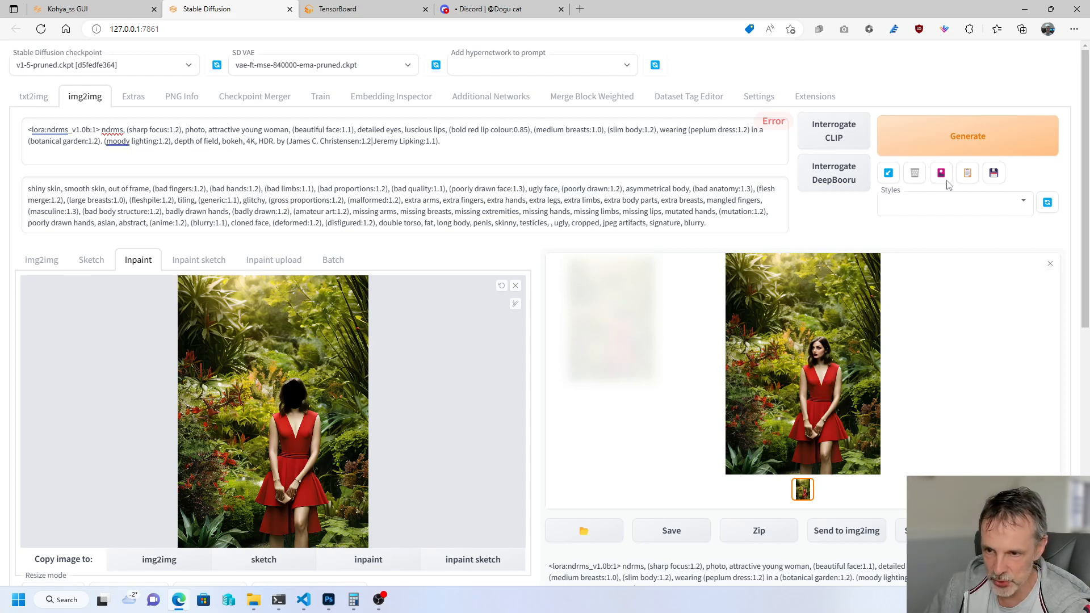
pyautogui.click(961, 151)
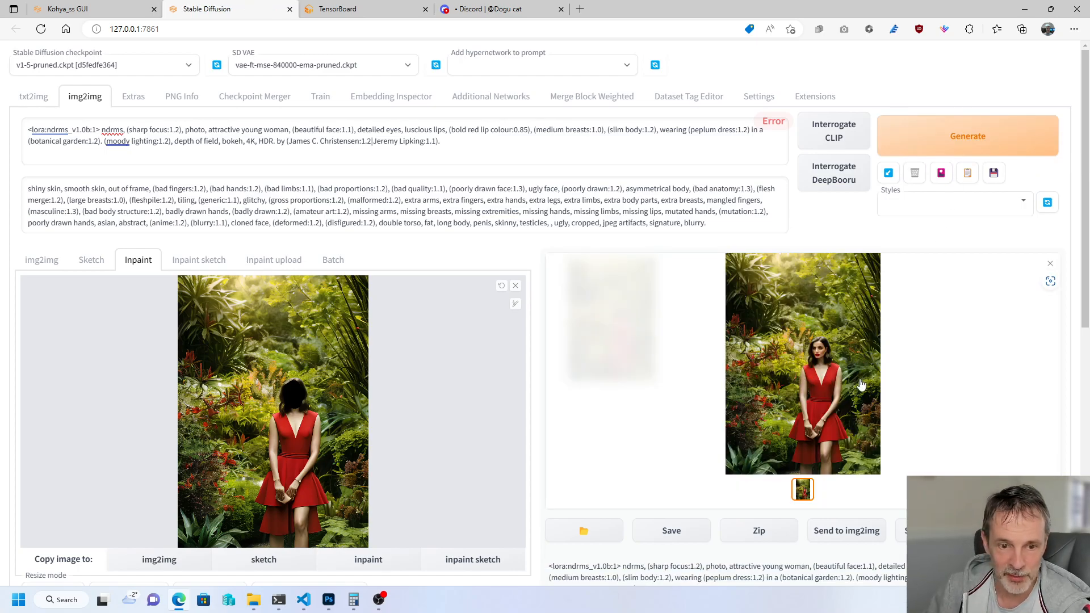
pyautogui.click(826, 370)
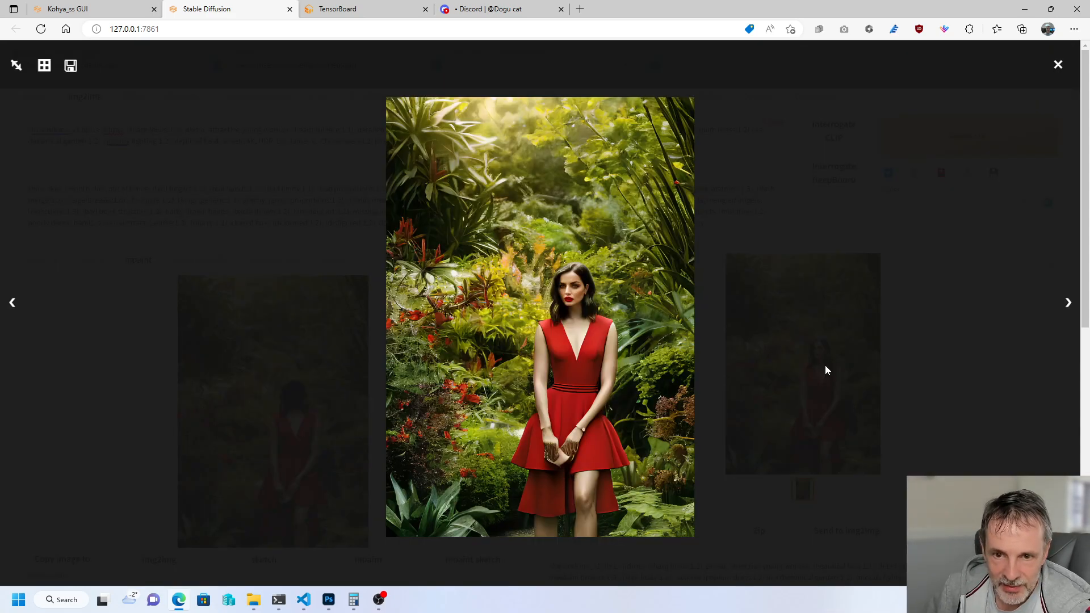
pyautogui.click(1058, 68)
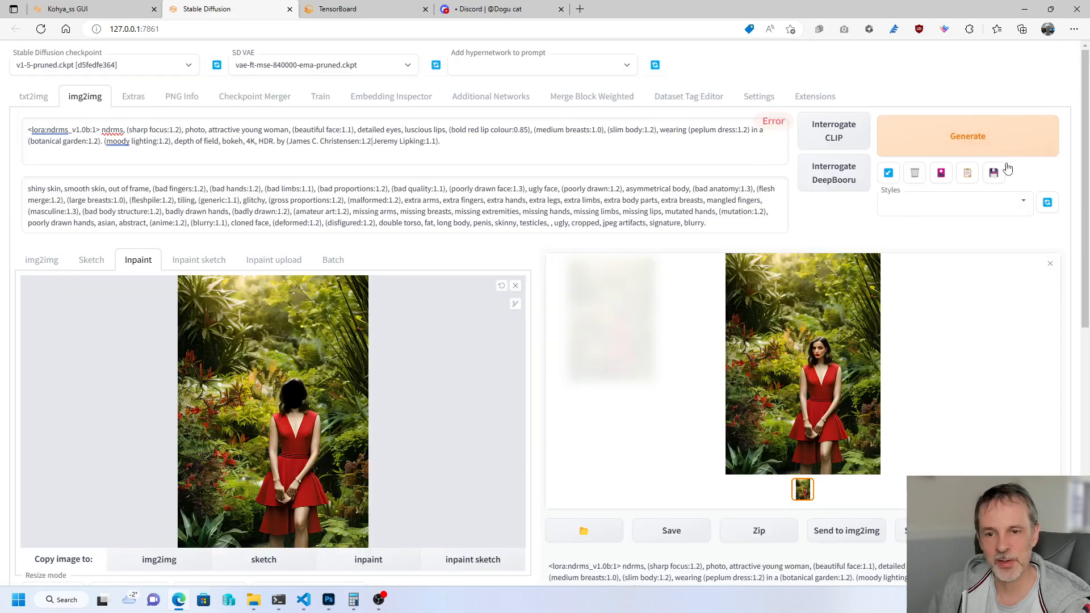